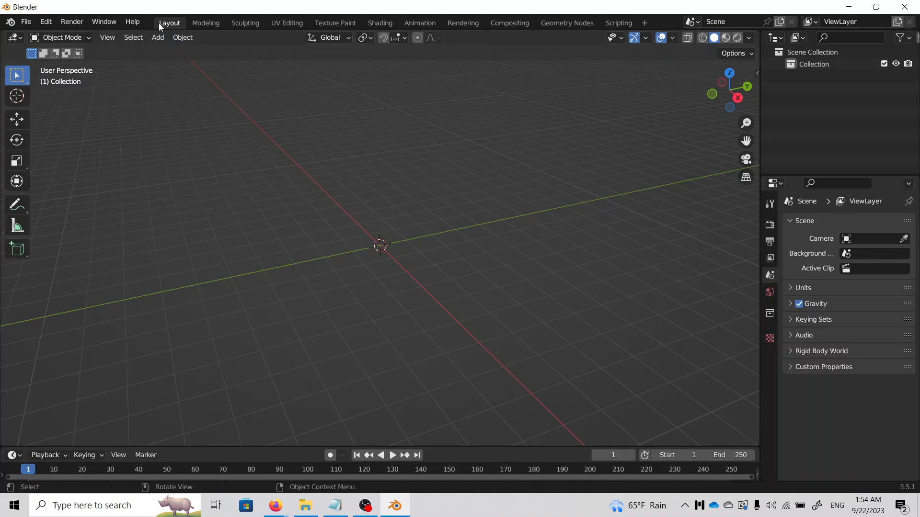
# Import the FBX file Drunk Walk Backwards.fbx from the Downloads folder.
pyautogui.click(29, 24)
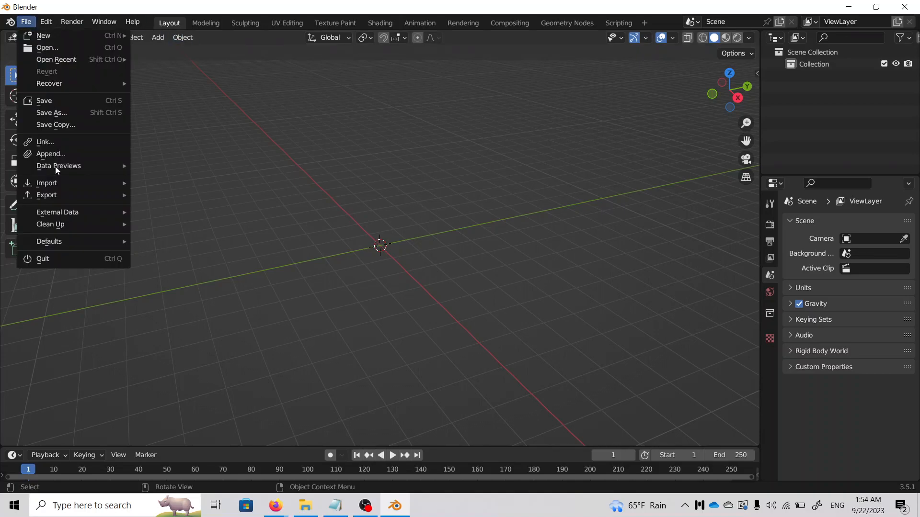
pyautogui.moveTo(67, 183)
pyautogui.click(181, 301)
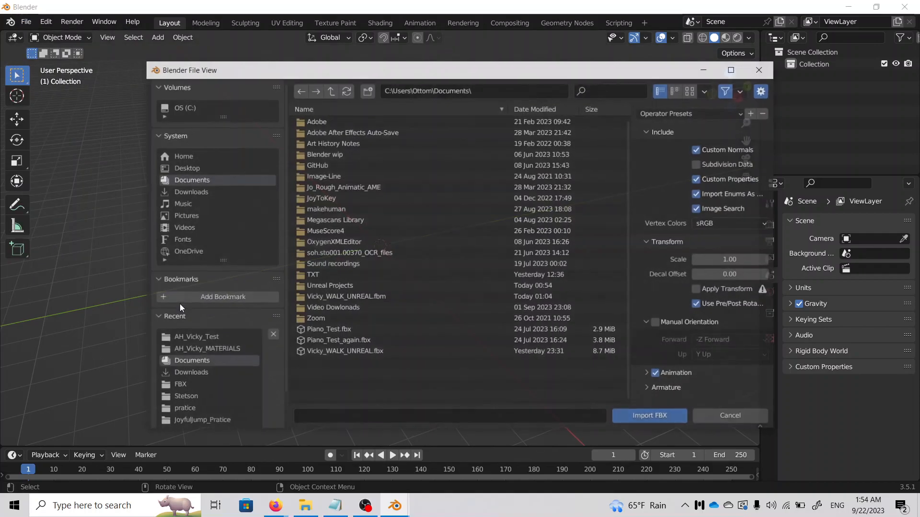
pyautogui.click(211, 191)
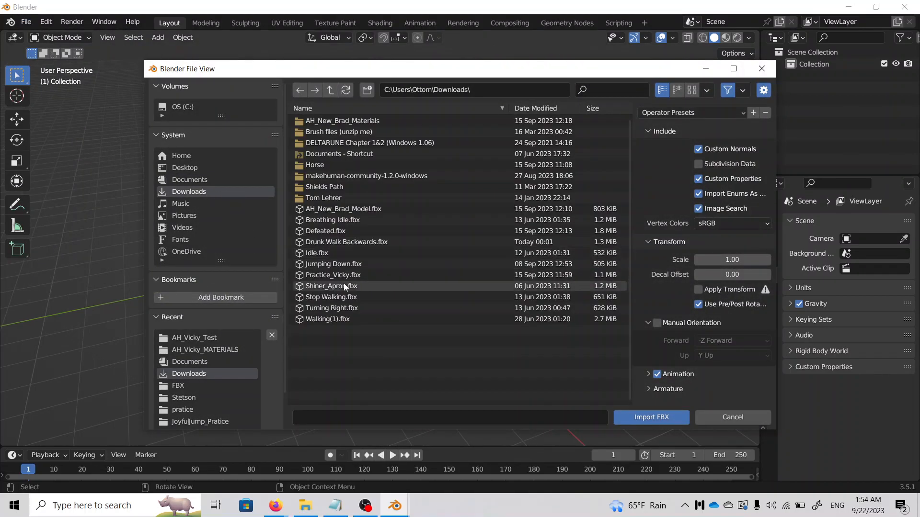
pyautogui.click(451, 243)
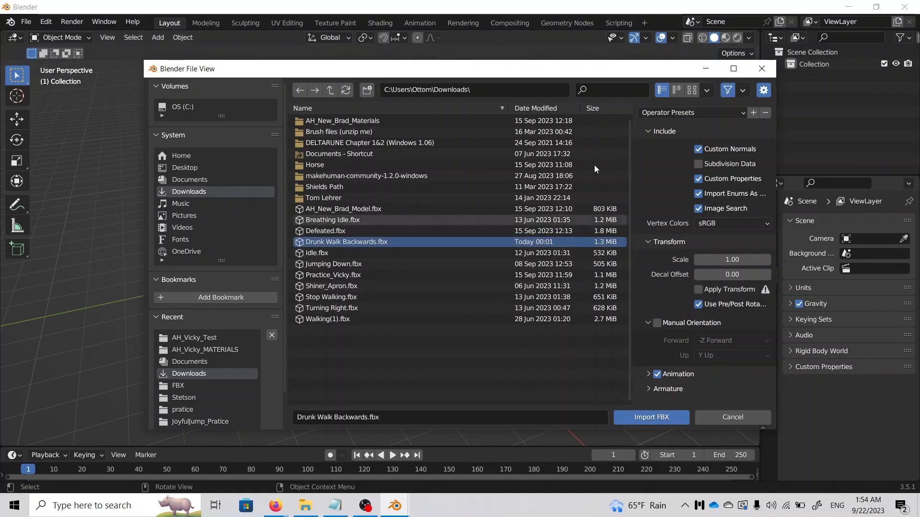
pyautogui.click(679, 421)
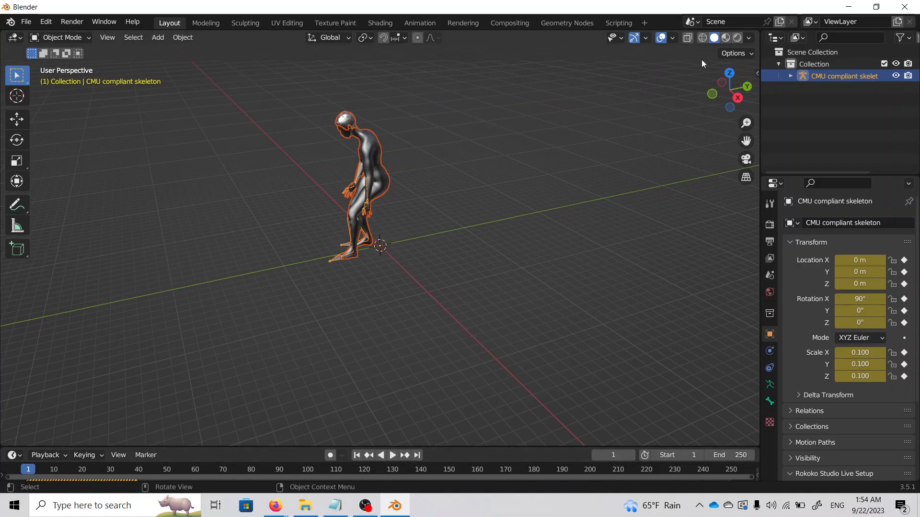
# Set the viewport to material preview shading, and widen the outliner and expand the CMU compliant skeleton's hierarchy.
pyautogui.click(725, 39)
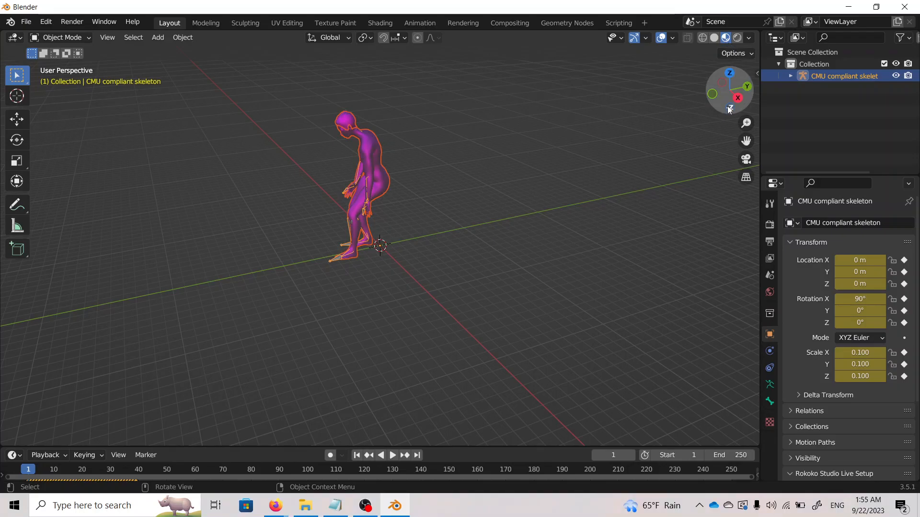
pyautogui.moveTo(733, 106); pyautogui.dragTo(730, 106)
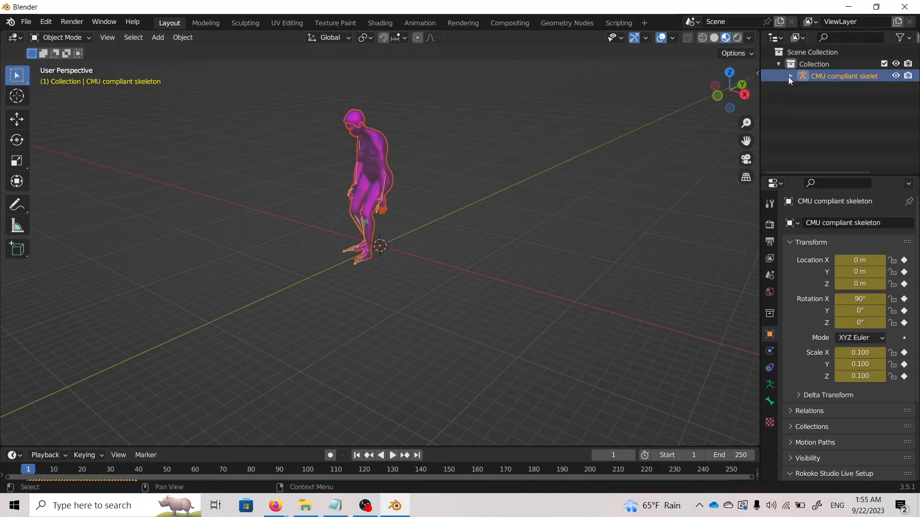
pyautogui.click(790, 76)
pyautogui.click(790, 76)
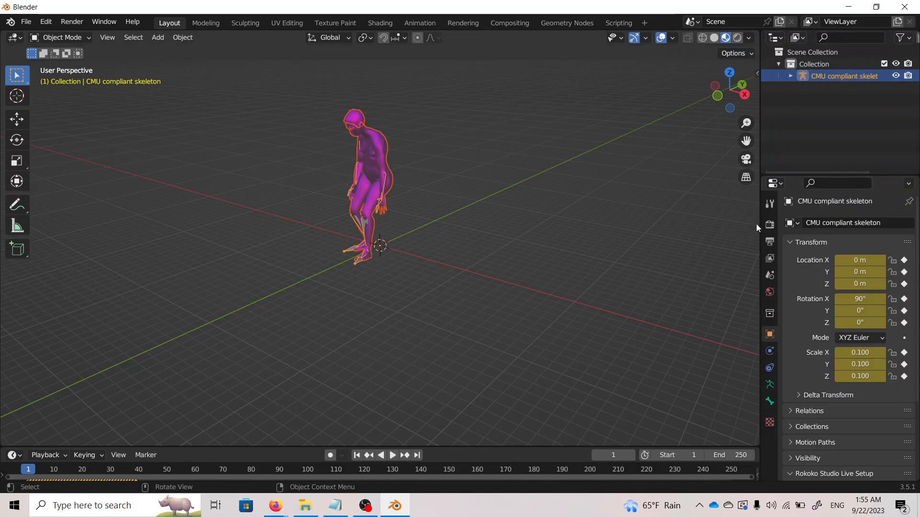
pyautogui.moveTo(760, 217); pyautogui.dragTo(656, 230)
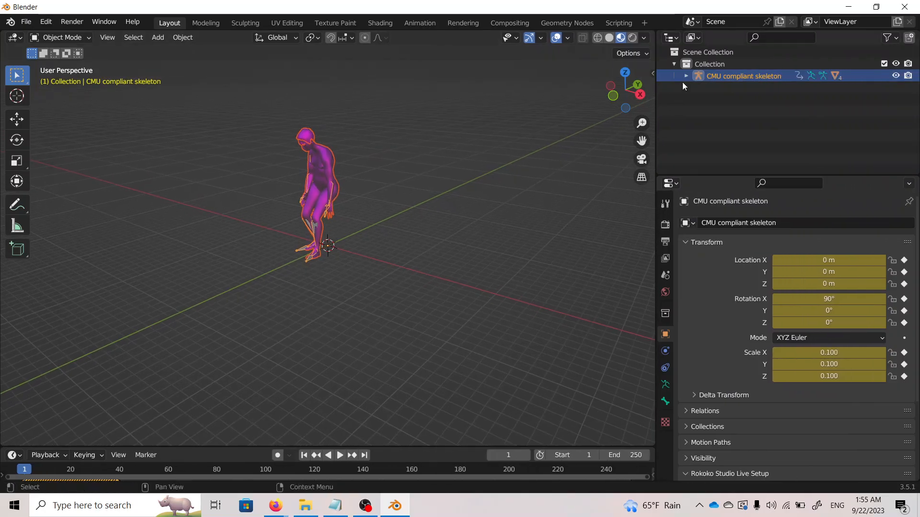
pyautogui.click(686, 77)
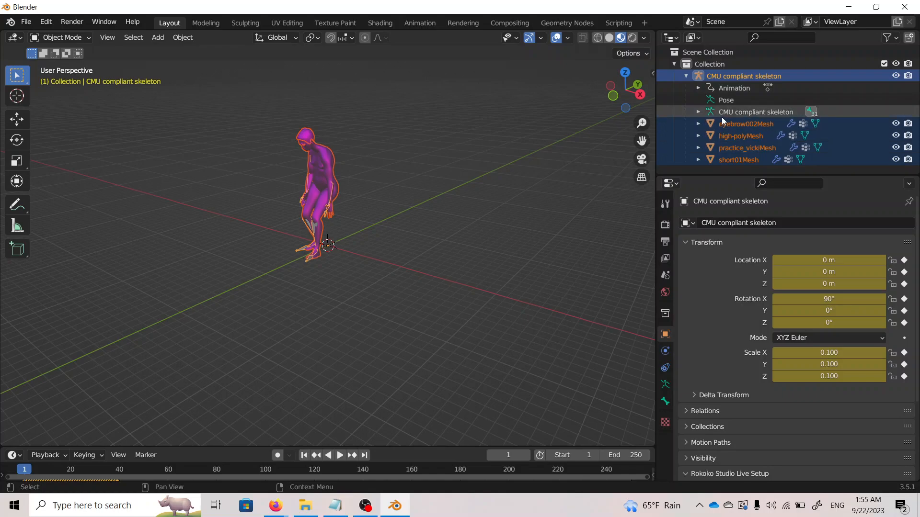
# Examine which part of the character each child mesh of the skeleton represents by selecting them one after another.
pyautogui.click(745, 125)
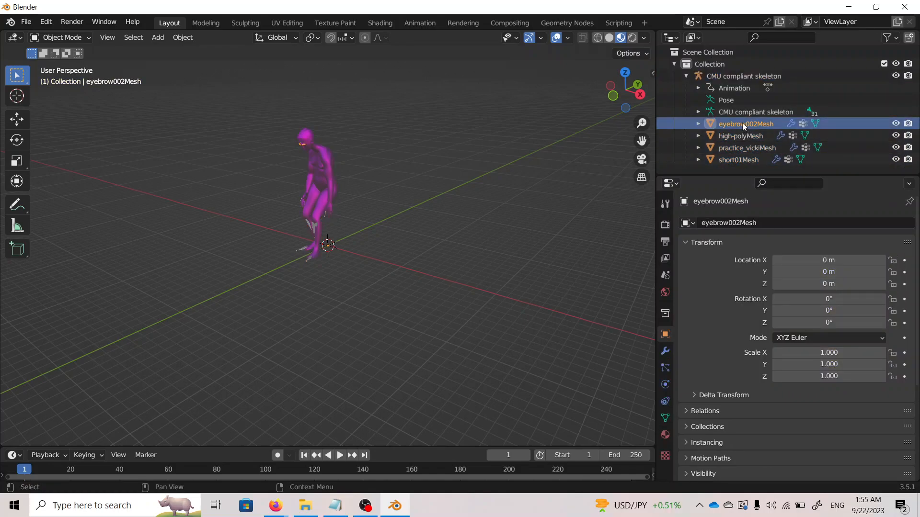
pyautogui.click(764, 149)
pyautogui.click(757, 160)
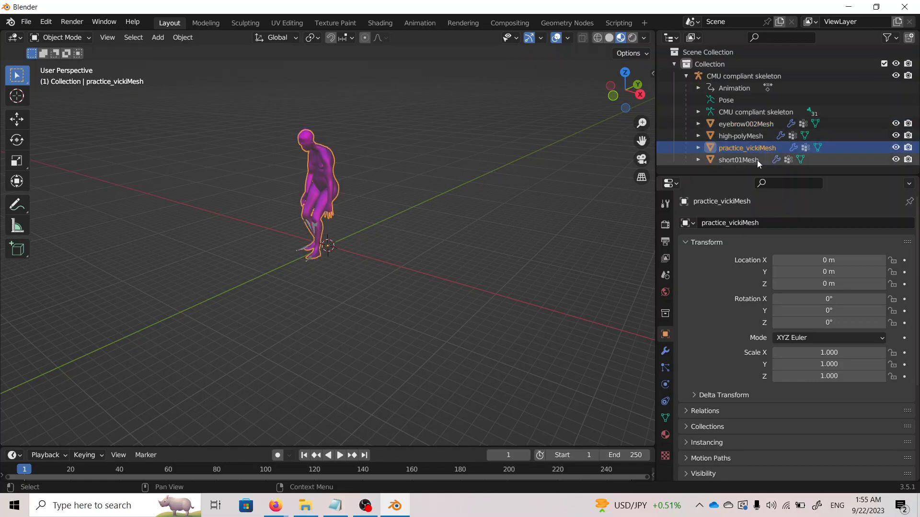
pyautogui.click(749, 137)
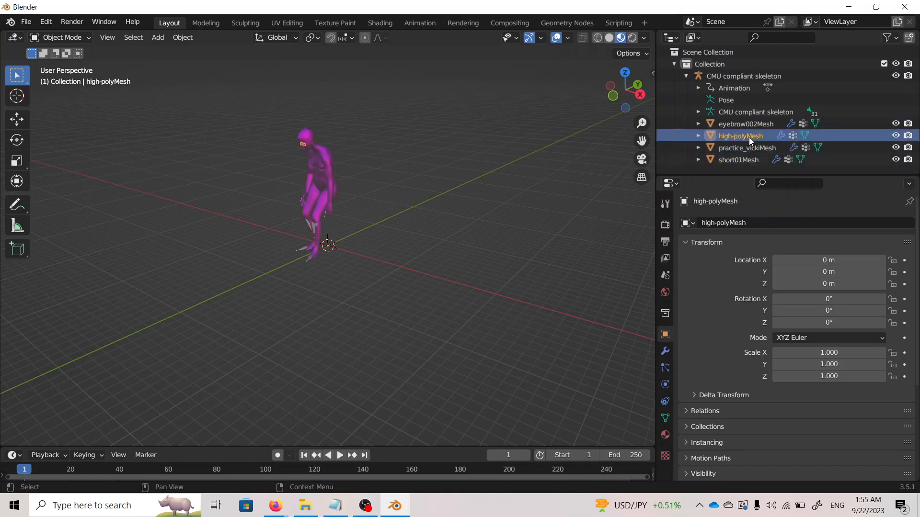
pyautogui.click(747, 126)
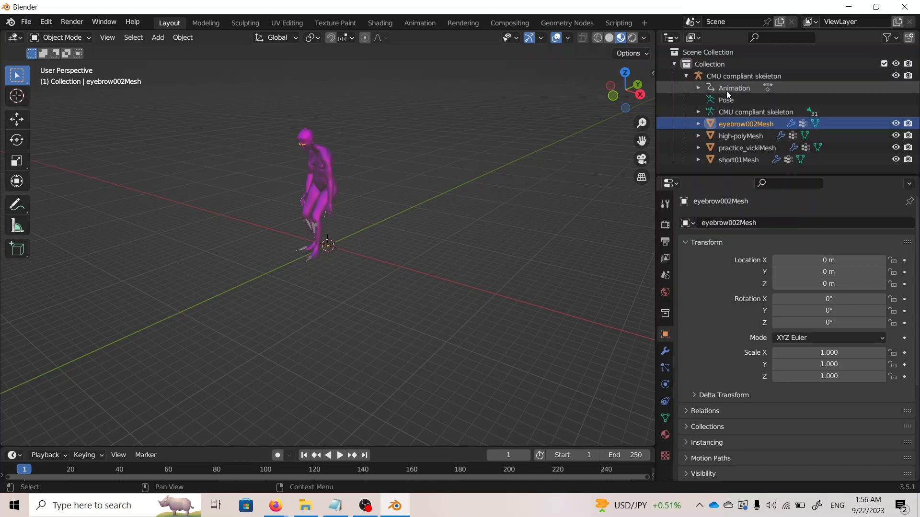
pyautogui.click(726, 90)
pyautogui.click(725, 111)
pyautogui.click(740, 124)
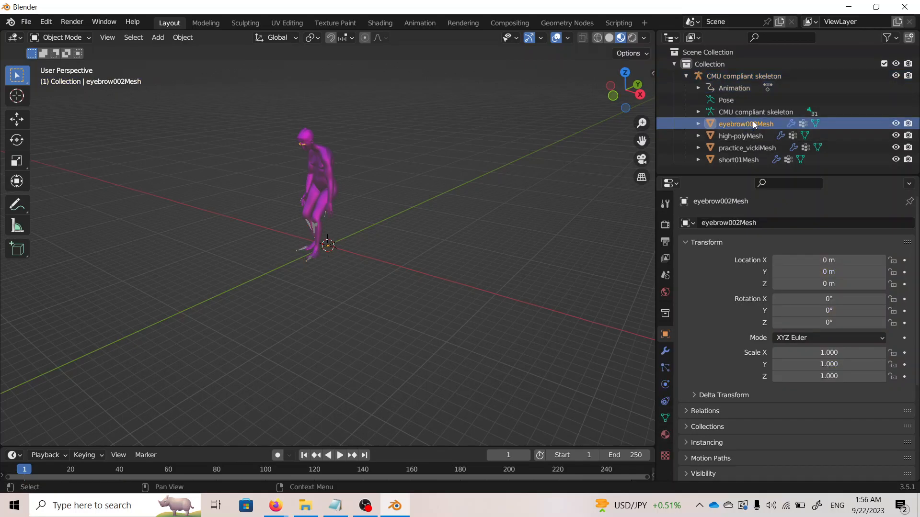
pyautogui.click(746, 148)
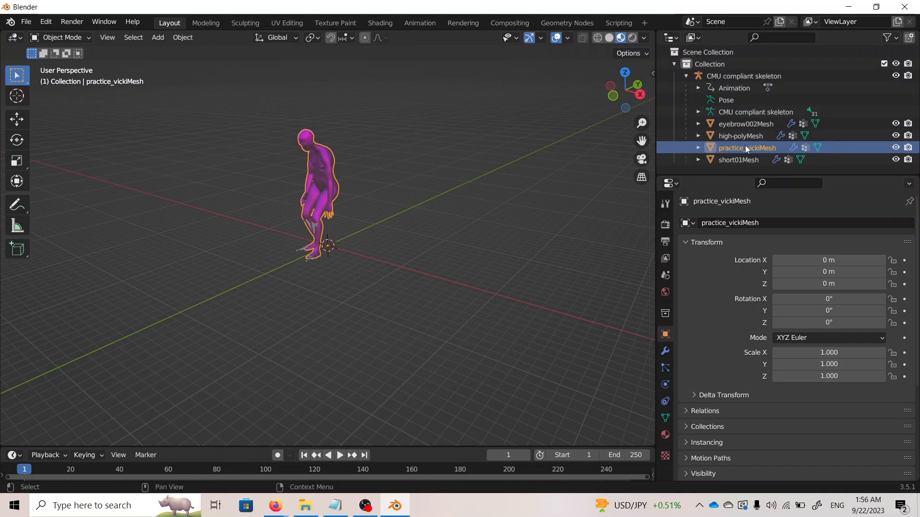
pyautogui.click(608, 137)
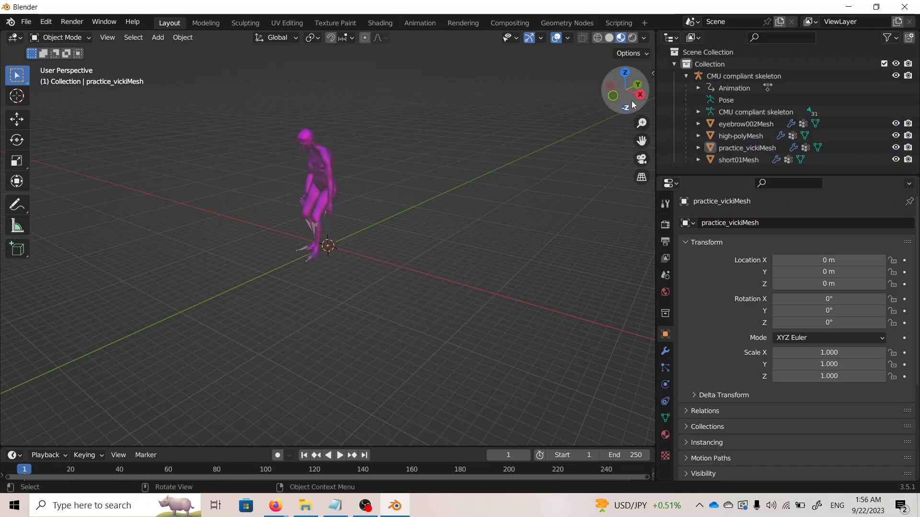
# Display the material of eyebrow002Mesh and expand the image texture settings of its base color.
pyautogui.moveTo(641, 140); pyautogui.dragTo(658, 144)
pyautogui.moveTo(613, 93); pyautogui.dragTo(643, 85)
pyautogui.scroll(2, 582, 127)
pyautogui.moveTo(642, 141); pyautogui.dragTo(610, 175)
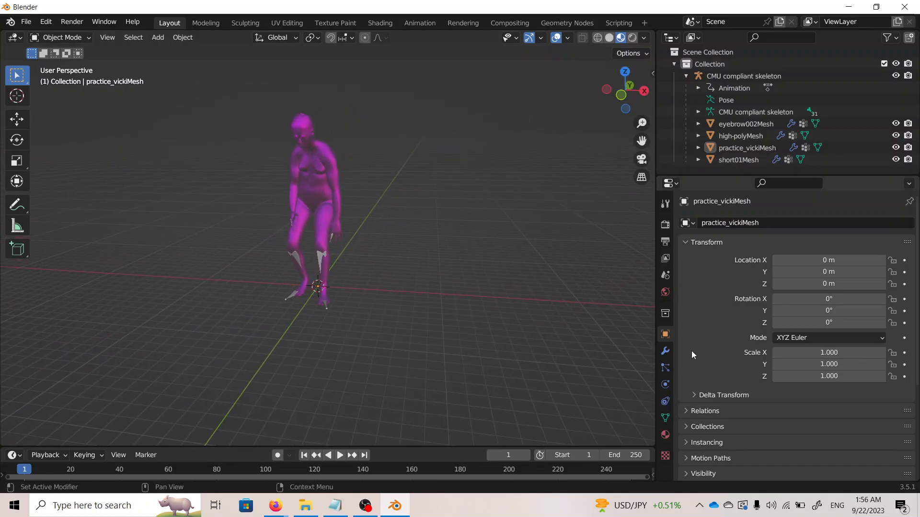
pyautogui.click(665, 435)
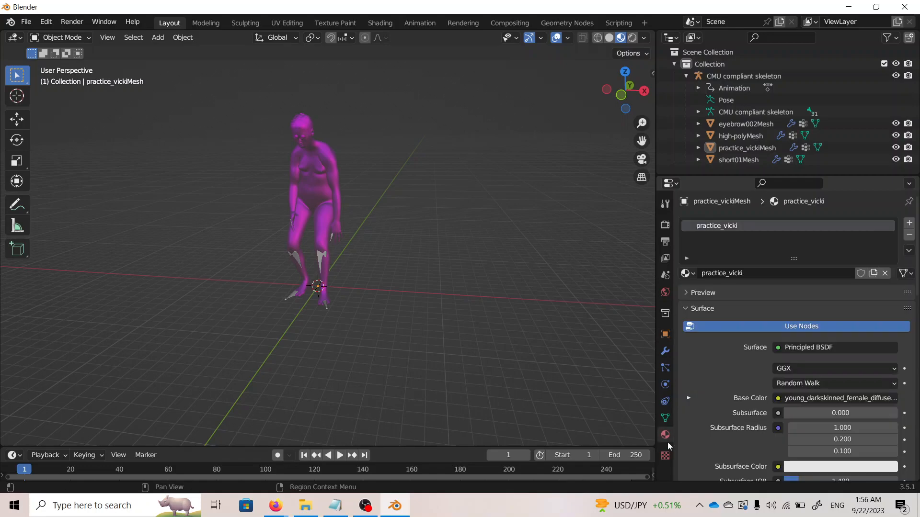
pyautogui.click(737, 125)
pyautogui.scroll(2, 418, 194)
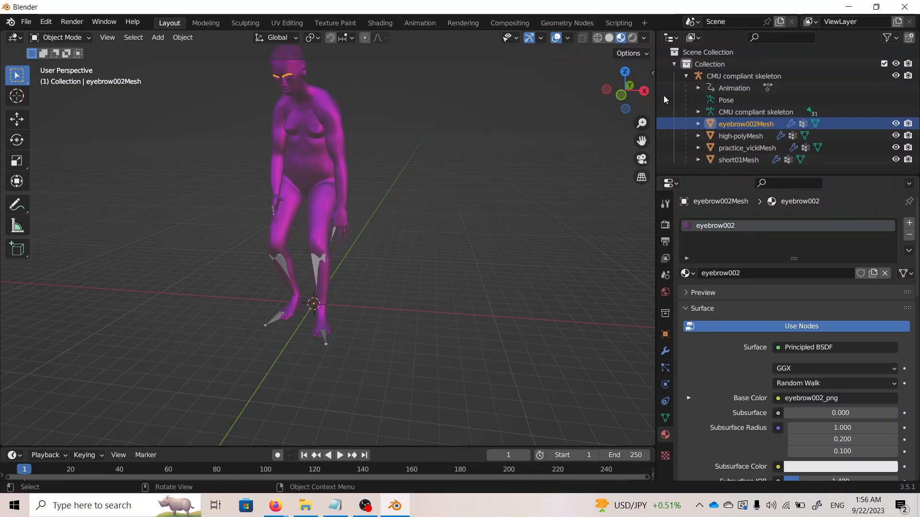
pyautogui.click(753, 136)
pyautogui.click(753, 123)
pyautogui.click(688, 399)
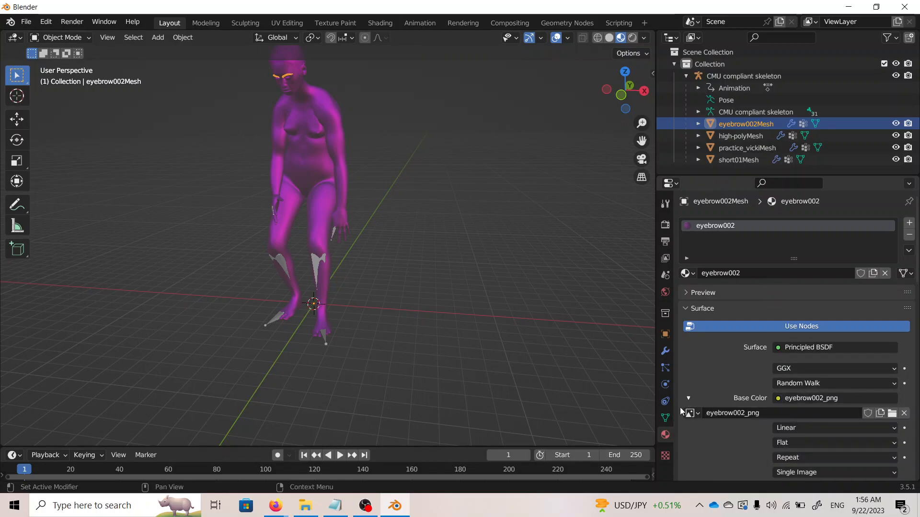
# In the AH_Vicky_MATERIALS folder, copy the folder path and open Vicky_EYEBROW.png as the eyebrow material's base color image.
pyautogui.click(892, 414)
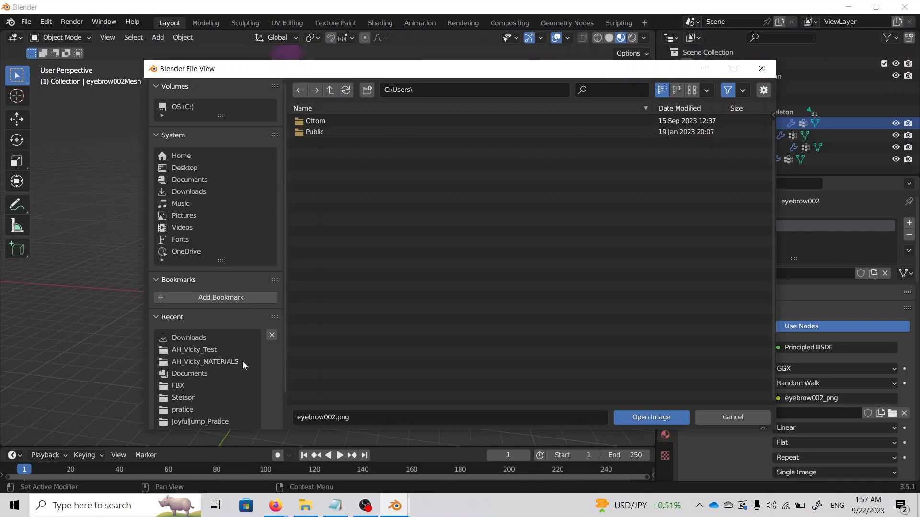
pyautogui.click(230, 362)
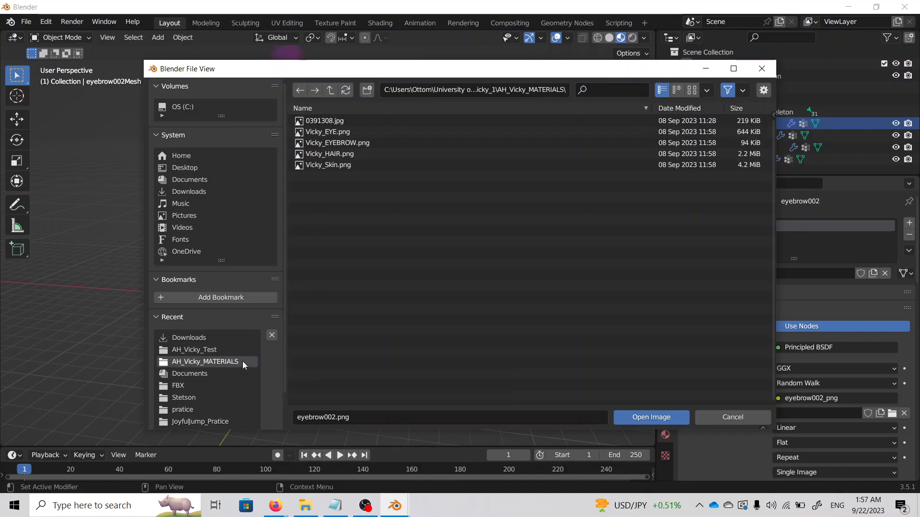
pyautogui.click(415, 90)
pyautogui.hotkey('ctrl', 'c')
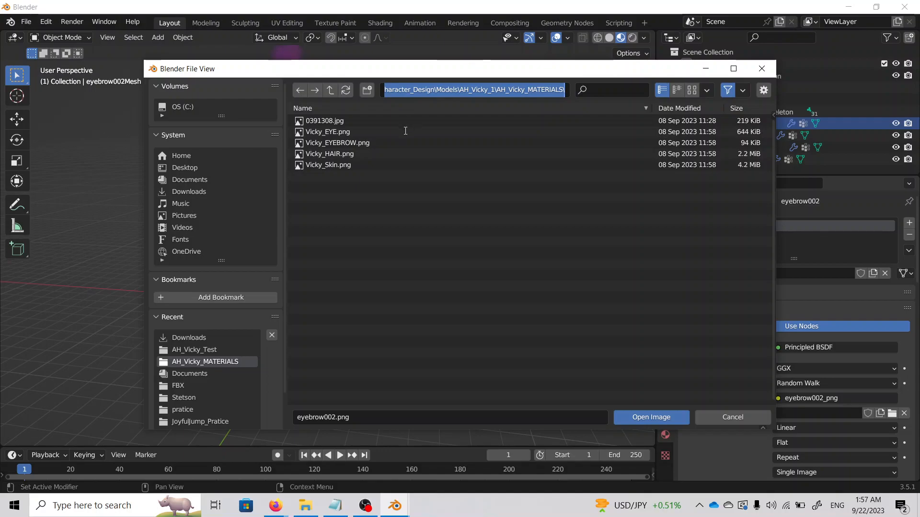
pyautogui.click(390, 141)
pyautogui.click(410, 143)
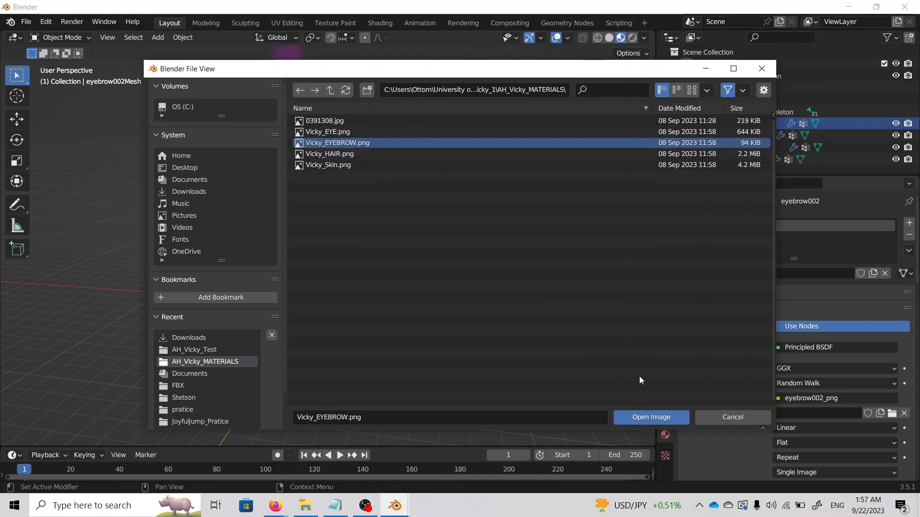
pyautogui.click(647, 419)
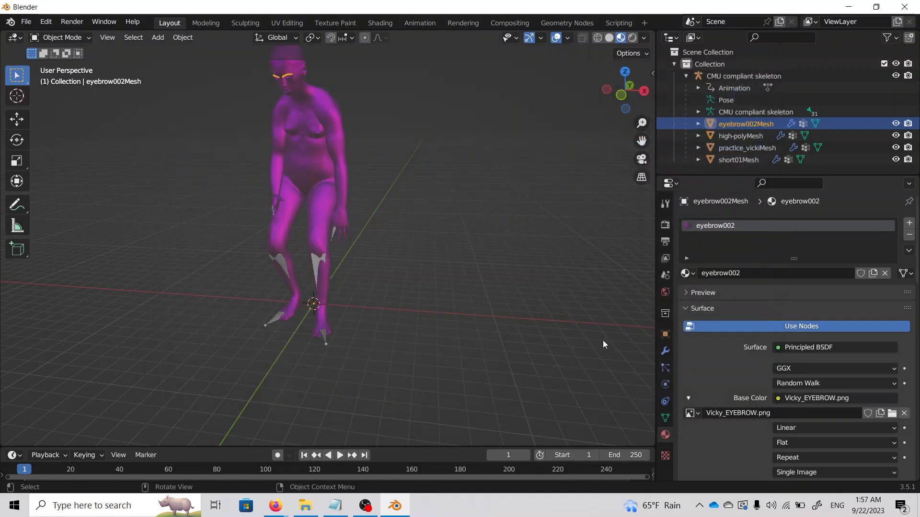
# Set the eyebrow material's blend mode to Opaque.
pyautogui.moveTo(643, 141); pyautogui.dragTo(688, 246)
pyautogui.scroll(3, 450, 136)
pyautogui.click(450, 137)
pyautogui.scroll(5, 536, 111)
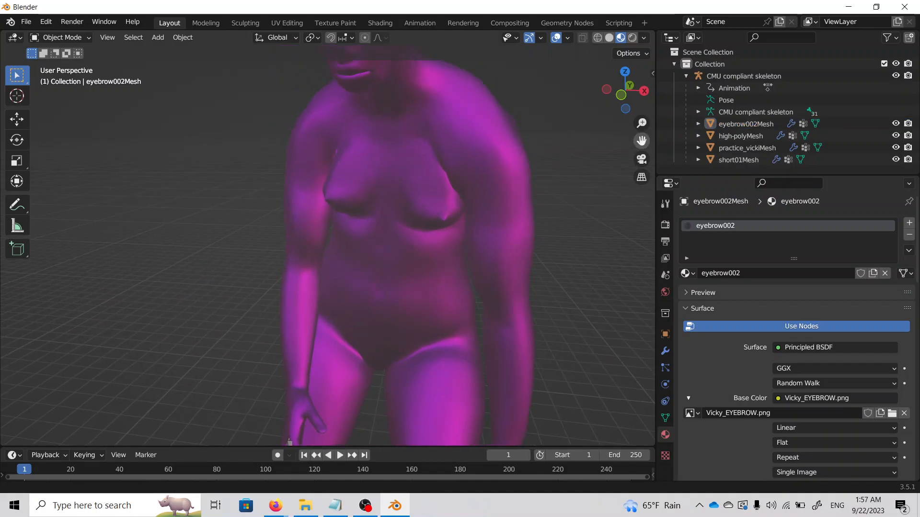
pyautogui.moveTo(625, 107); pyautogui.dragTo(642, 90)
pyautogui.moveTo(641, 141); pyautogui.dragTo(608, 164)
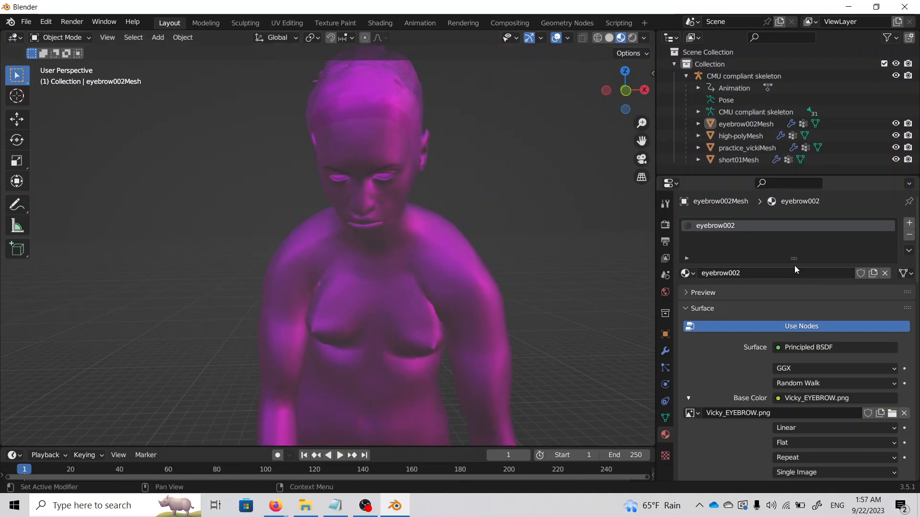
pyautogui.scroll(-8, 797, 298)
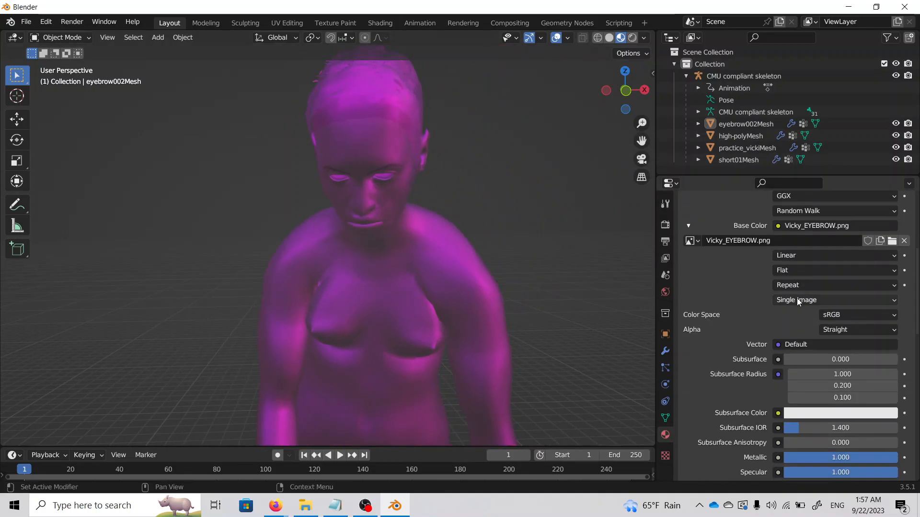
pyautogui.scroll(-20, 797, 298)
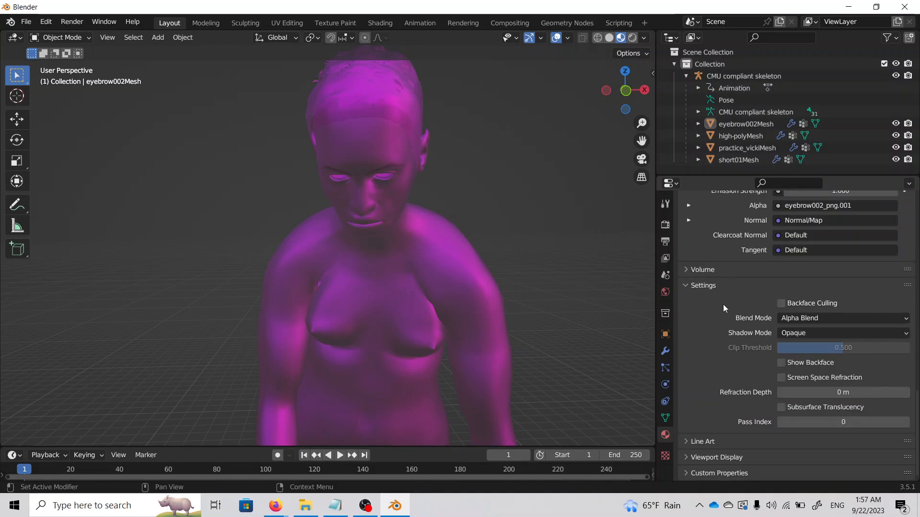
pyautogui.click(799, 318)
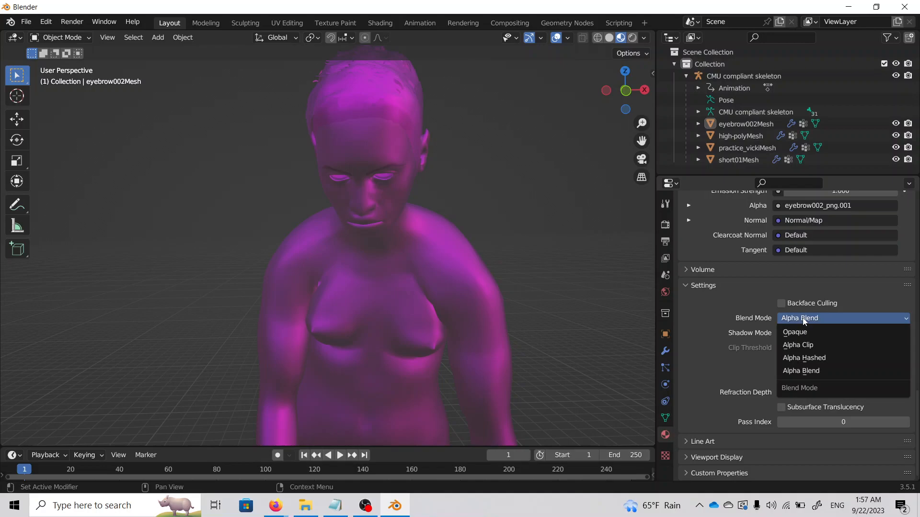
pyautogui.click(807, 332)
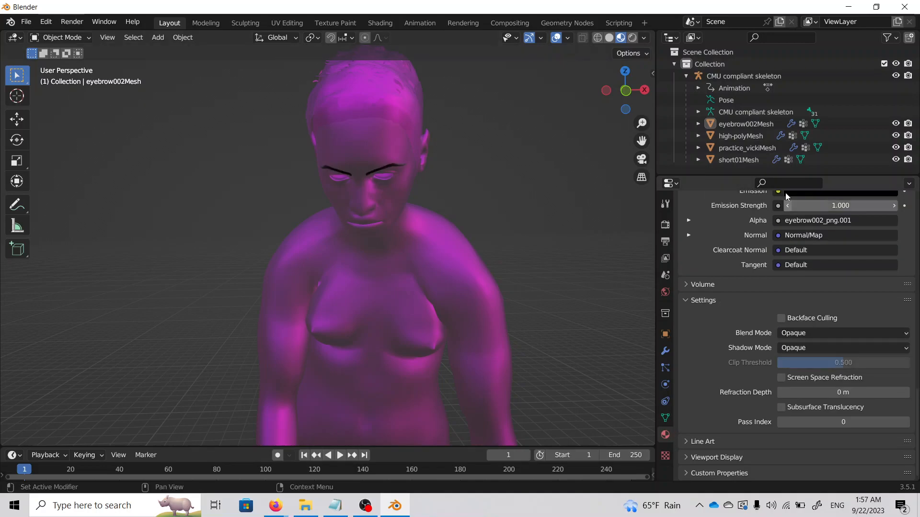
# Set the blend mode of the practice_vickiMesh body material to Opaque.
pyautogui.click(760, 148)
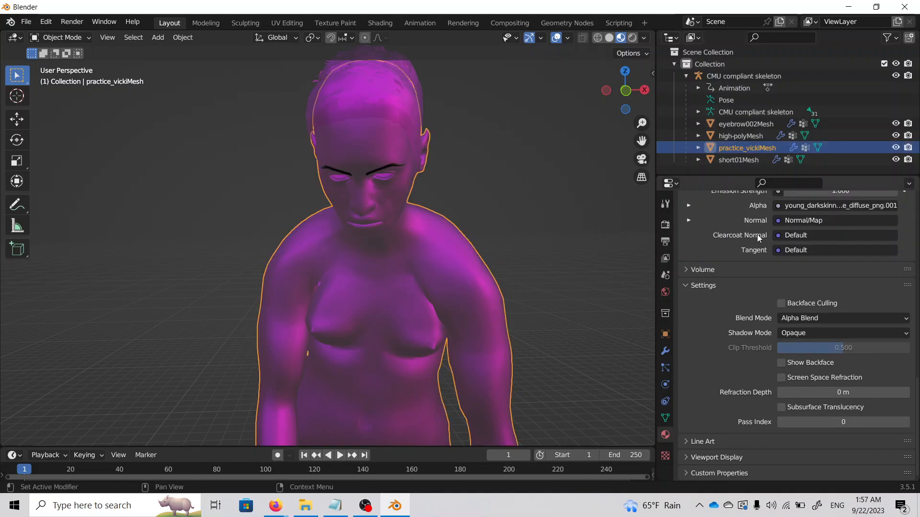
pyautogui.click(807, 320)
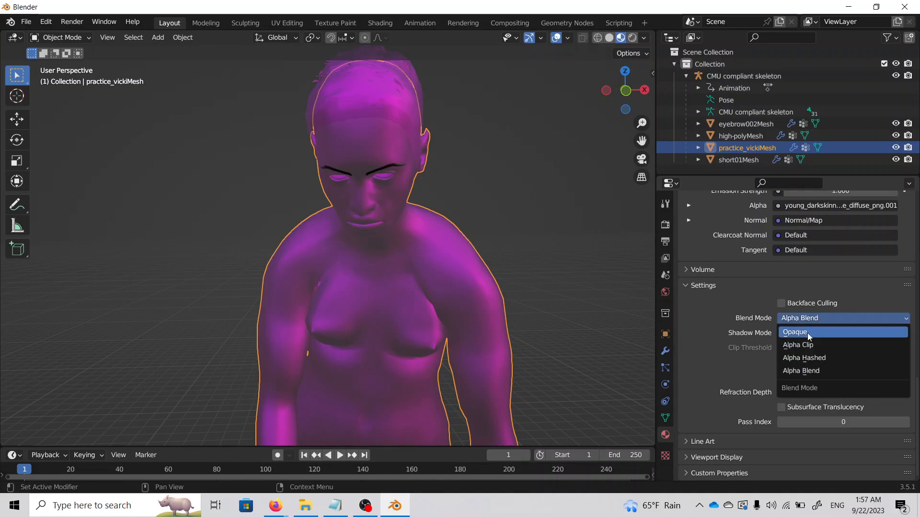
pyautogui.click(807, 332)
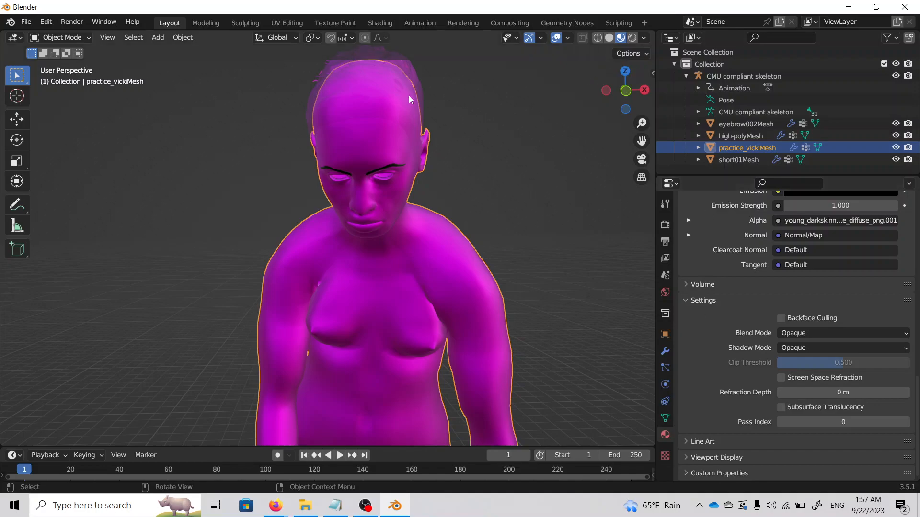
# Display the material of practice_vickiMesh and expand the image texture settings of its base color.
pyautogui.click(728, 160)
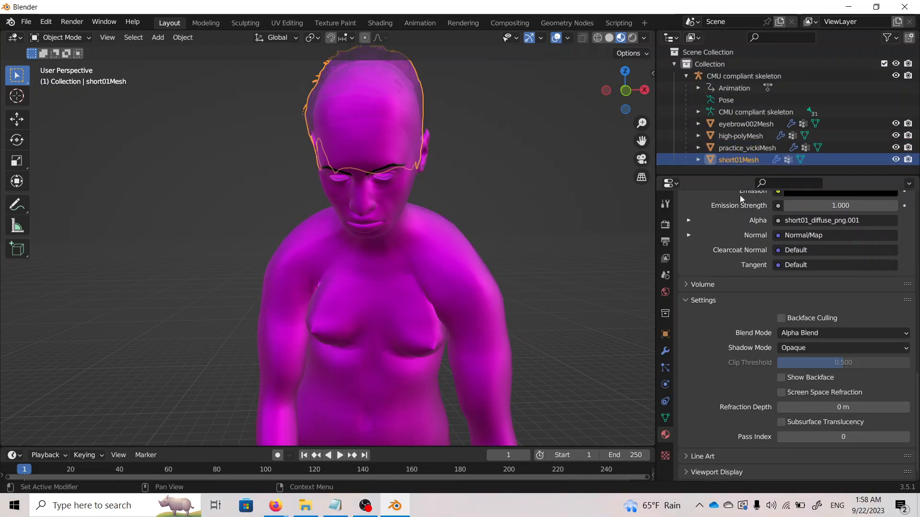
pyautogui.click(745, 147)
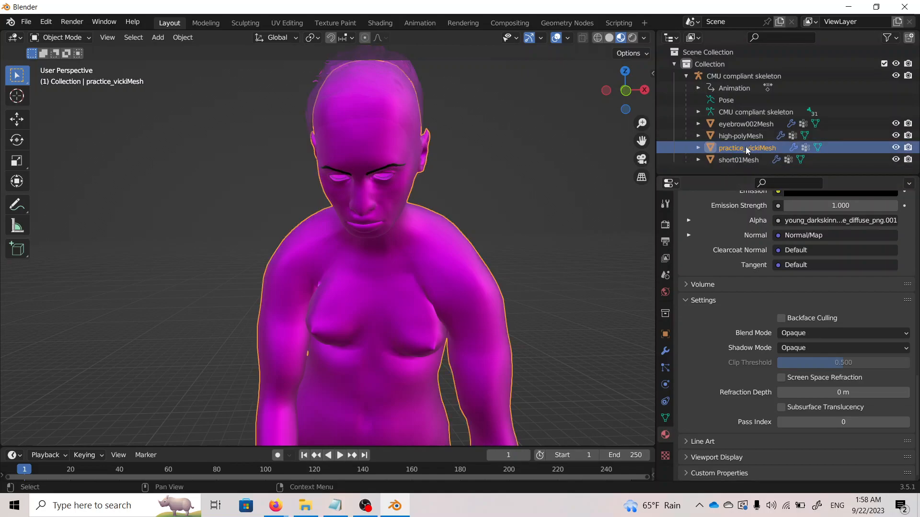
pyautogui.scroll(5, 790, 353)
pyautogui.scroll(10, 777, 353)
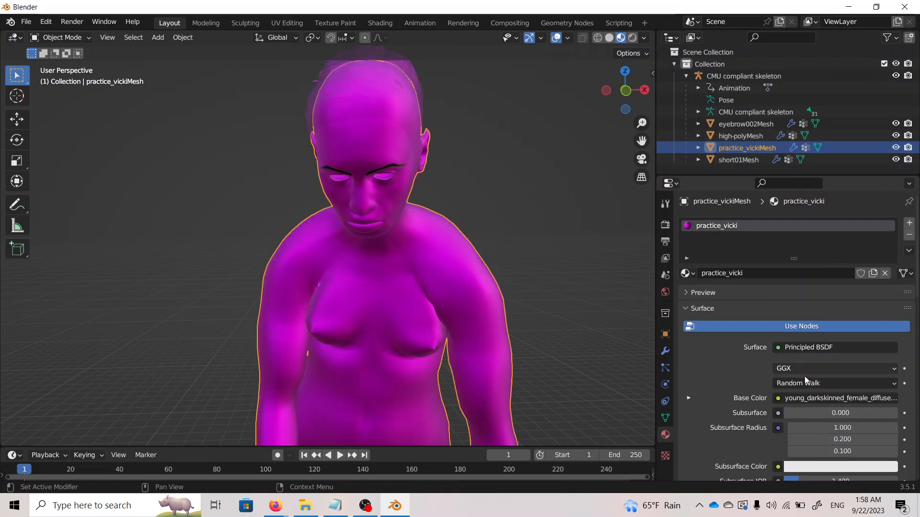
pyautogui.click(687, 341)
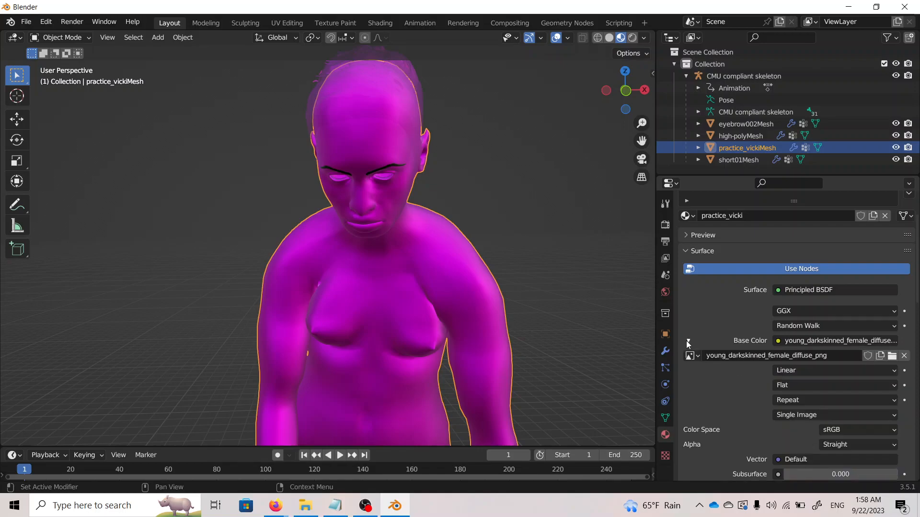
# Open Vicky_Skin.png from the AH_Vicky_MATERIALS folder as the body material's base color image, using the copied folder path.
pyautogui.click(892, 357)
pyautogui.click(471, 89)
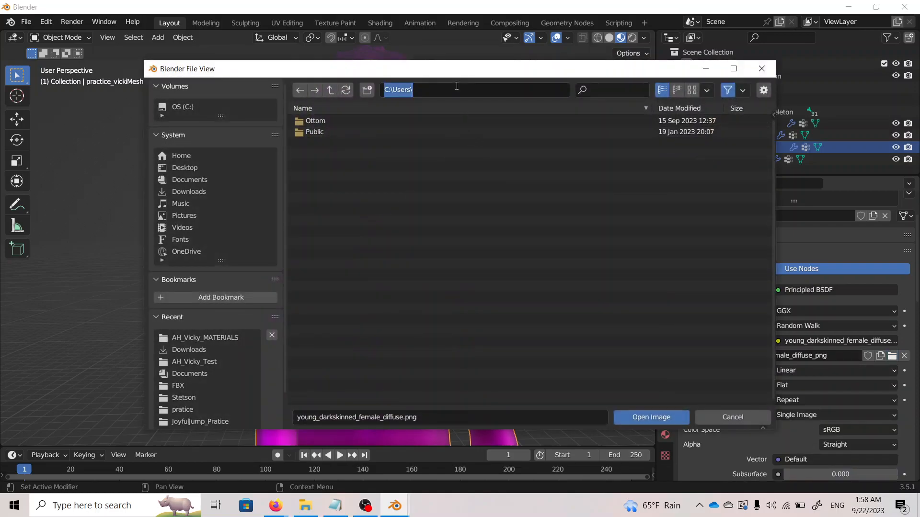
pyautogui.hotkey('ctrl', 'v')
pyautogui.press('Return')
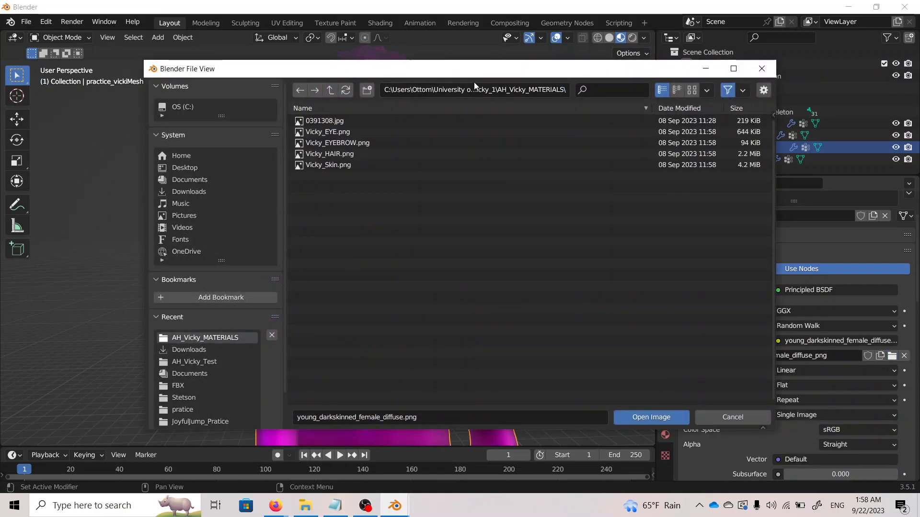
pyautogui.click(359, 154)
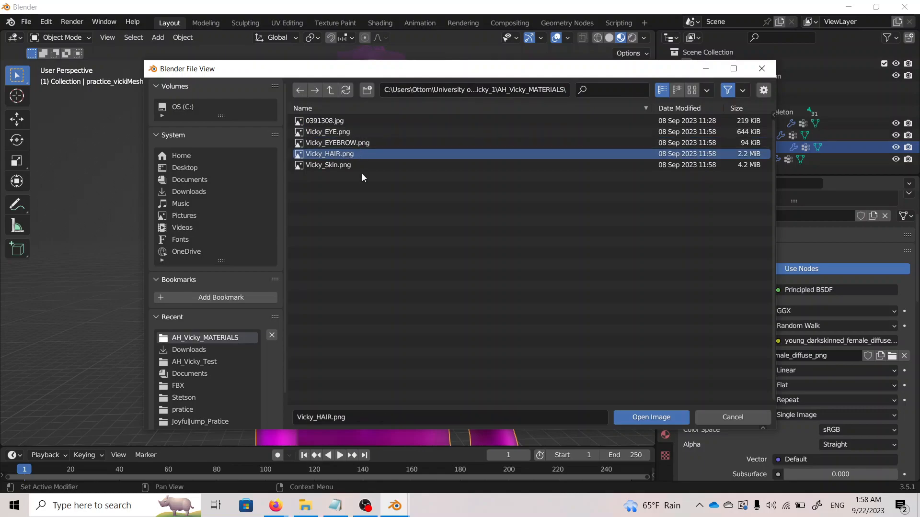
pyautogui.click(361, 165)
pyautogui.click(666, 417)
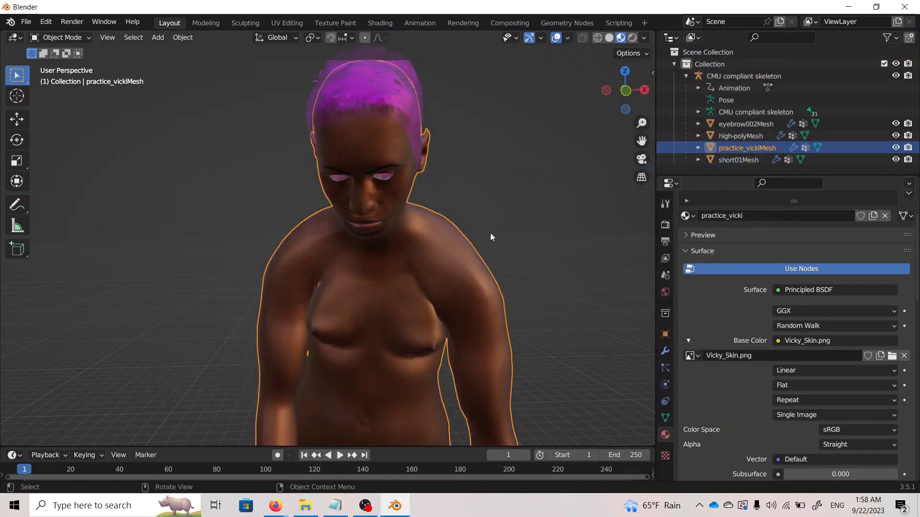
# Display the material of short01Mesh and expand the image texture settings of its base color.
pyautogui.scroll(-10, 773, 322)
pyautogui.scroll(-3, 773, 322)
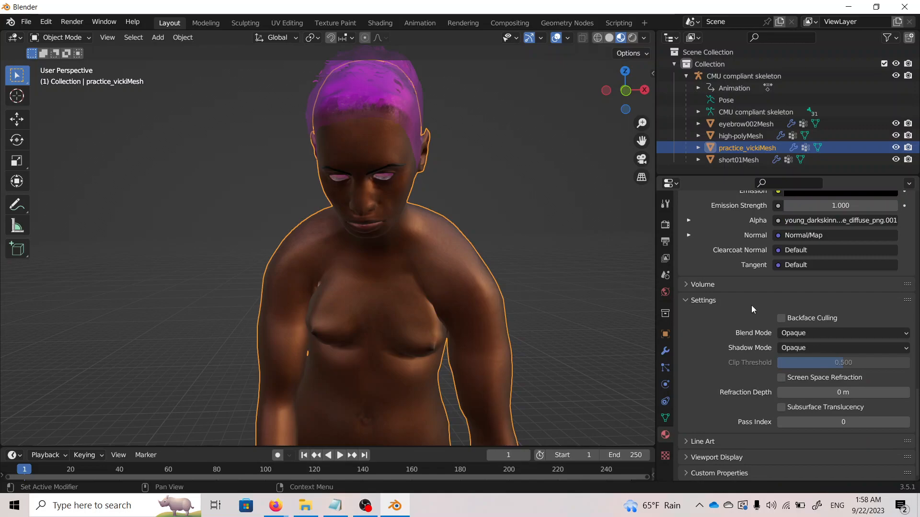
pyautogui.scroll(15, 750, 300)
pyautogui.click(728, 160)
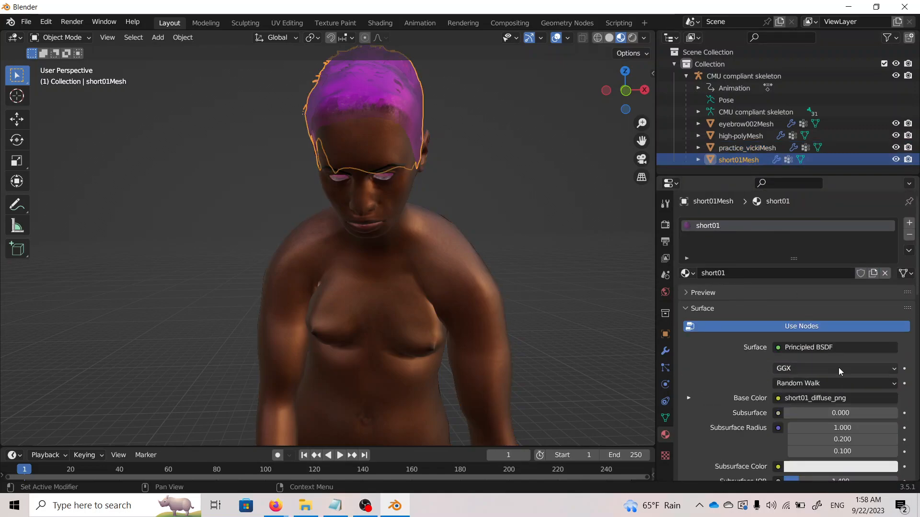
pyautogui.scroll(-5, 836, 368)
pyautogui.click(701, 306)
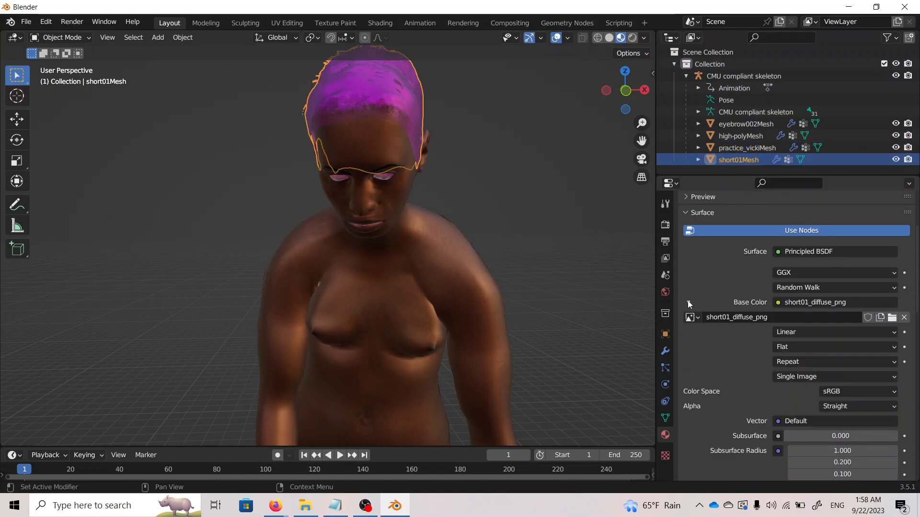
# Open Vicky_HAIR.png from the AH_Vicky_MATERIALS folder as the hair material's base color image, using the copied folder path.
pyautogui.click(892, 318)
pyautogui.click(441, 94)
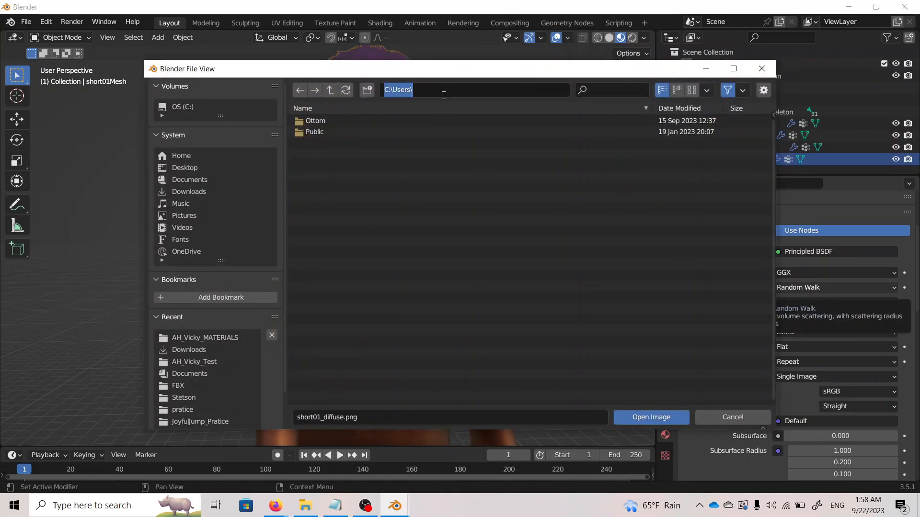
pyautogui.hotkey('ctrl', 'v')
pyautogui.press('Return')
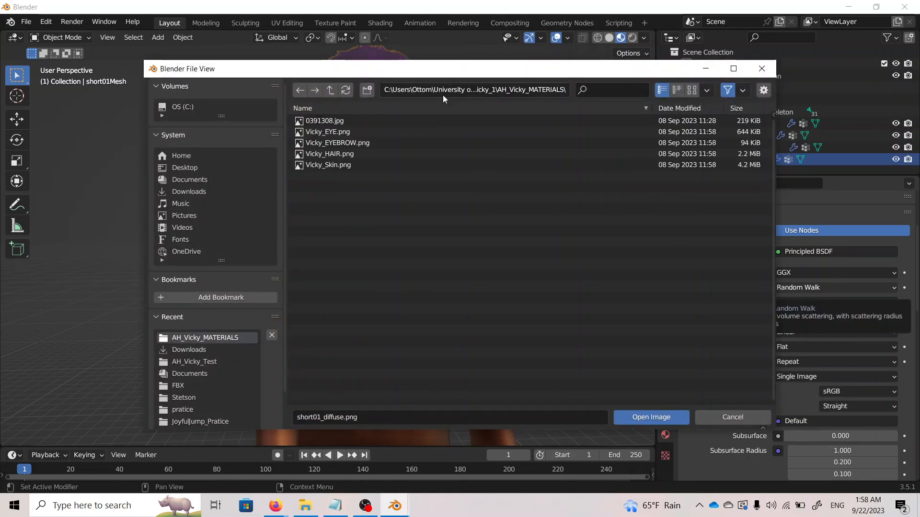
pyautogui.click(358, 154)
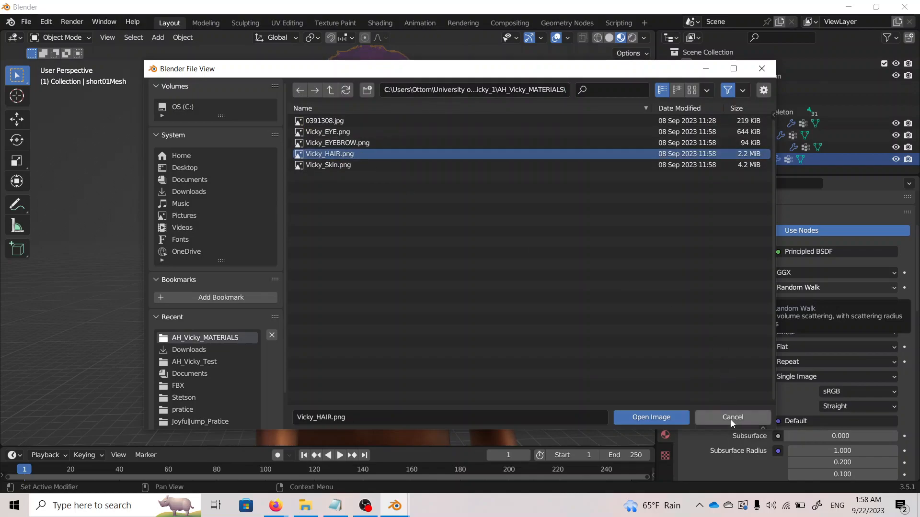
pyautogui.click(653, 418)
pyautogui.click(488, 205)
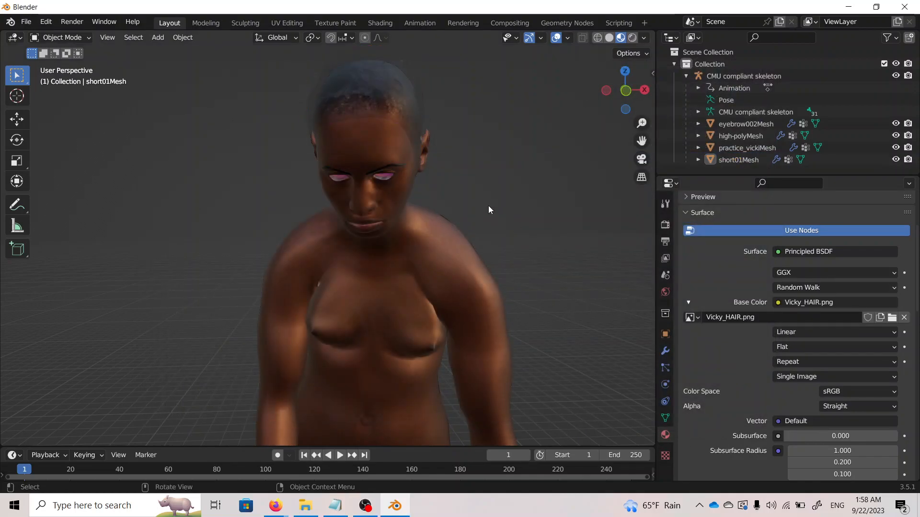
# Set the blend mode of the short01Mesh hair material to Opaque.
pyautogui.click(345, 86)
pyautogui.scroll(-20, 838, 345)
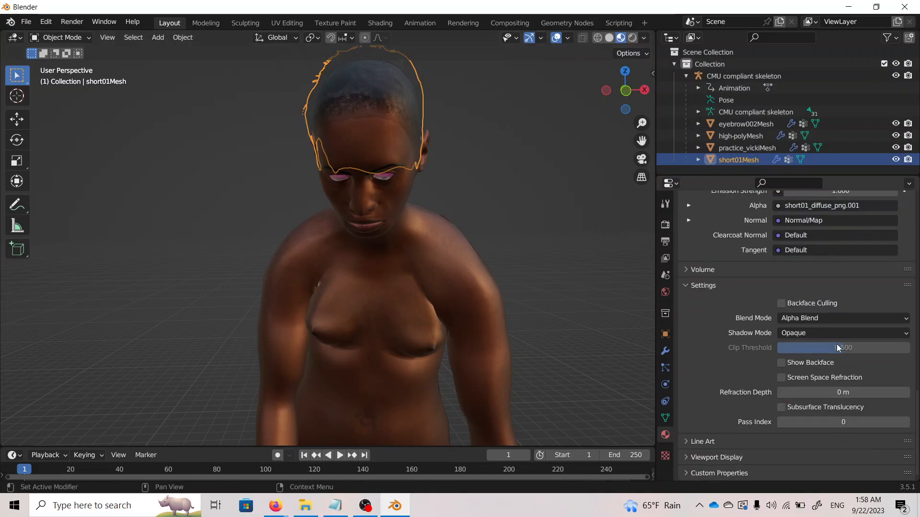
pyautogui.click(813, 318)
pyautogui.click(815, 333)
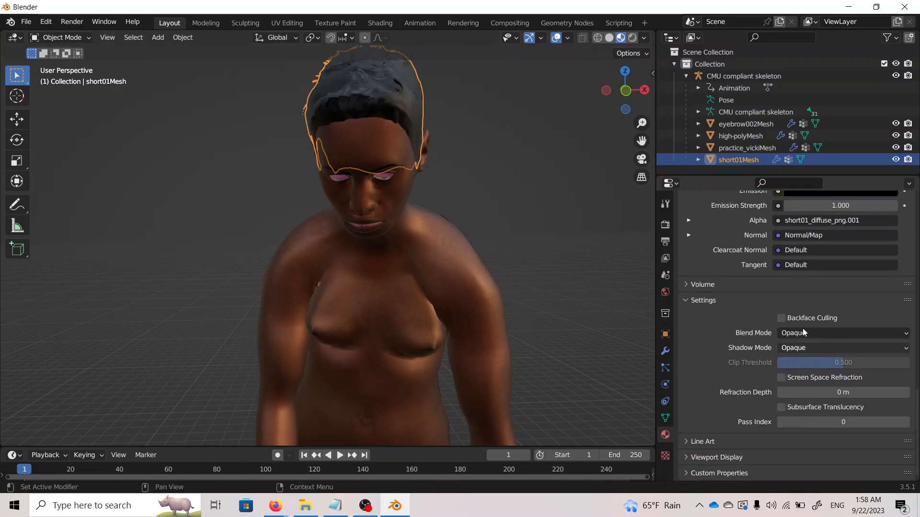
pyautogui.scroll(20, 858, 340)
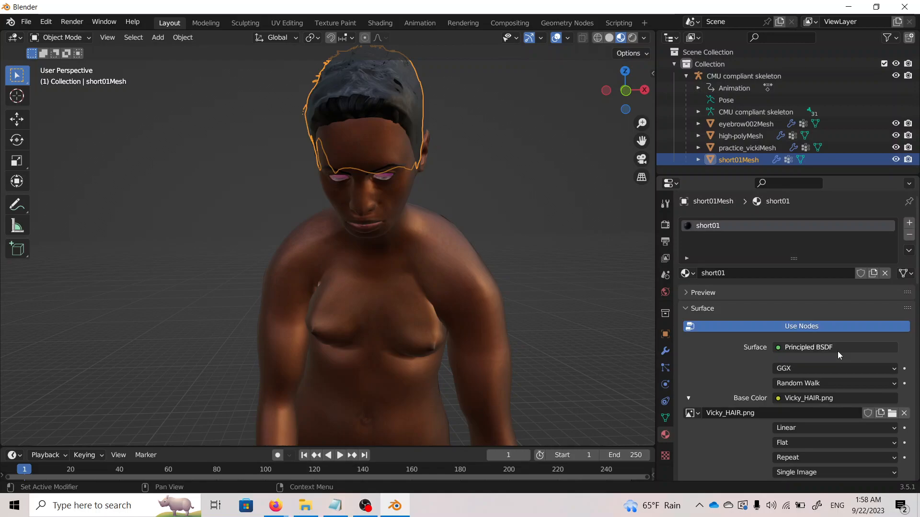
# Examine the high-polyMesh eyes of the character up close from the front.
pyautogui.click(743, 137)
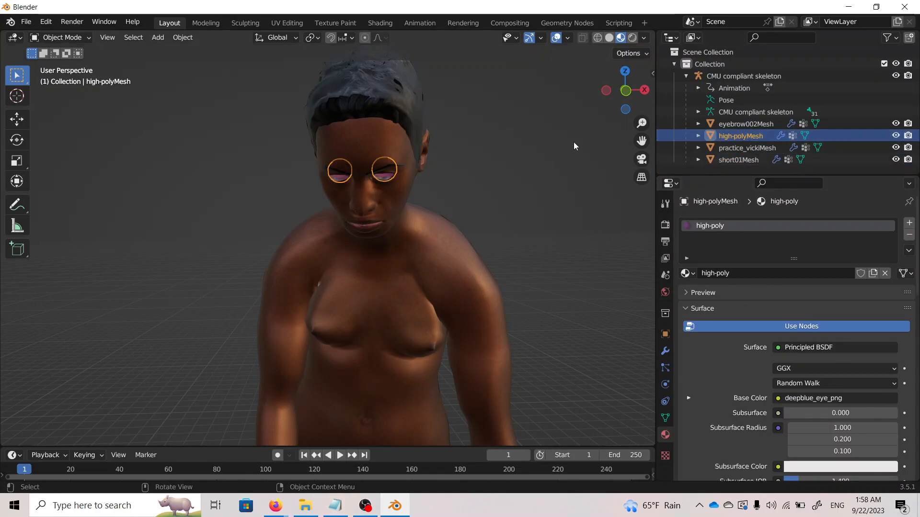
pyautogui.moveTo(641, 140)
pyautogui.mouseDown()
pyautogui.moveTo(641, 120)
pyautogui.moveTo(642, 151)
pyautogui.mouseUp()
pyautogui.scroll(4, 515, 169)
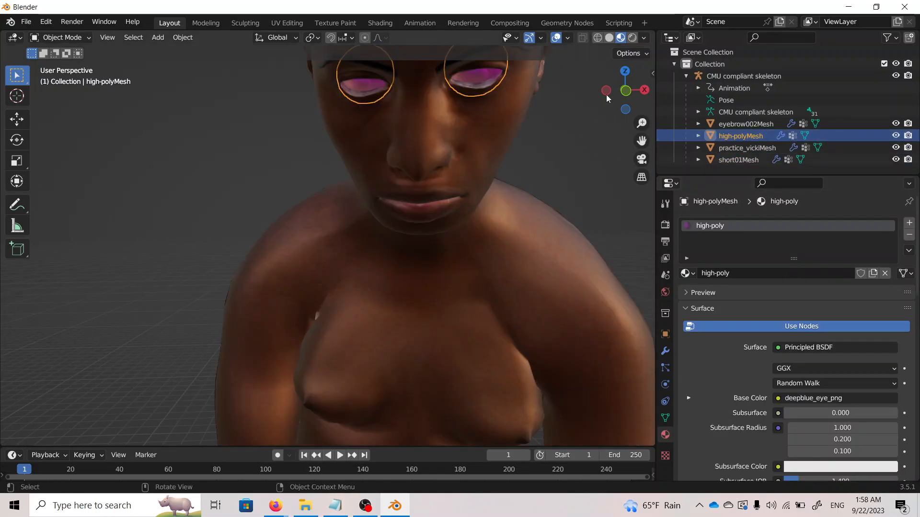
pyautogui.moveTo(628, 91); pyautogui.dragTo(628, 79)
pyautogui.moveTo(642, 142); pyautogui.dragTo(609, 386)
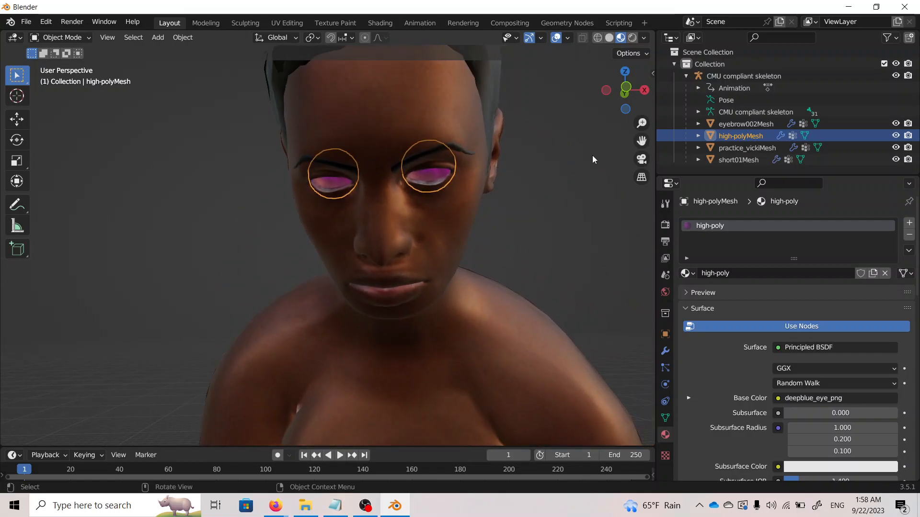
pyautogui.click(580, 161)
pyautogui.scroll(4, 575, 164)
pyautogui.moveTo(641, 140); pyautogui.dragTo(615, 148)
pyautogui.moveTo(626, 92); pyautogui.dragTo(626, 80)
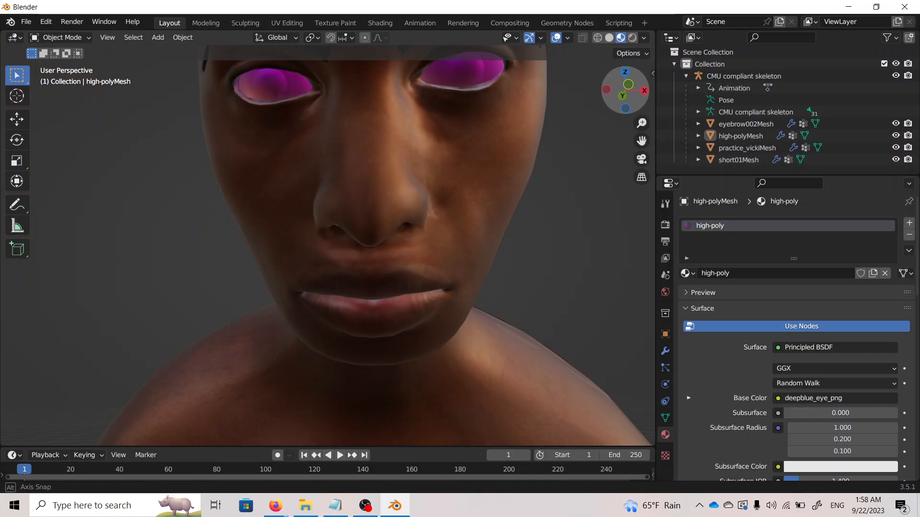
pyautogui.moveTo(642, 141); pyautogui.dragTo(637, 233)
pyautogui.moveTo(627, 93); pyautogui.dragTo(626, 85)
pyautogui.moveTo(640, 124); pyautogui.dragTo(640, 149)
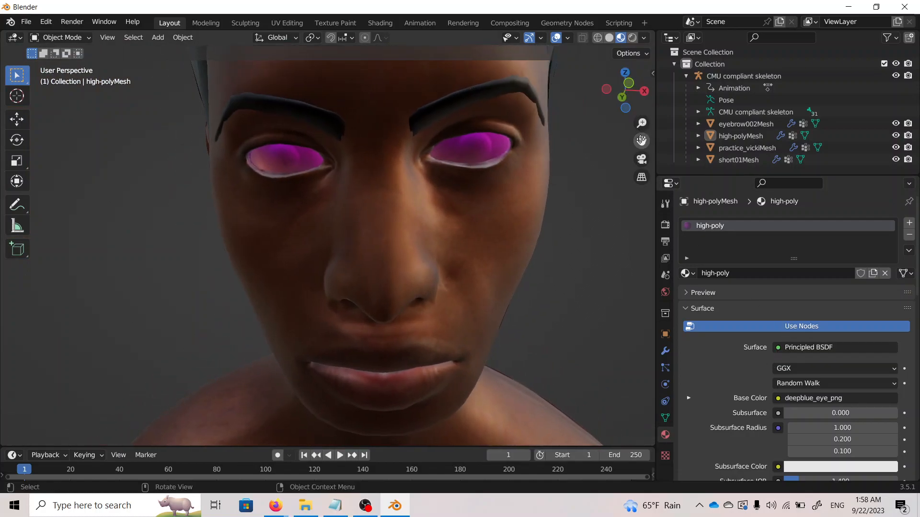
# Select high-polyMesh and expand the preview of its high-poly material.
pyautogui.click(740, 136)
pyautogui.scroll(-15, 810, 364)
pyautogui.scroll(8, 810, 374)
pyautogui.scroll(9, 810, 336)
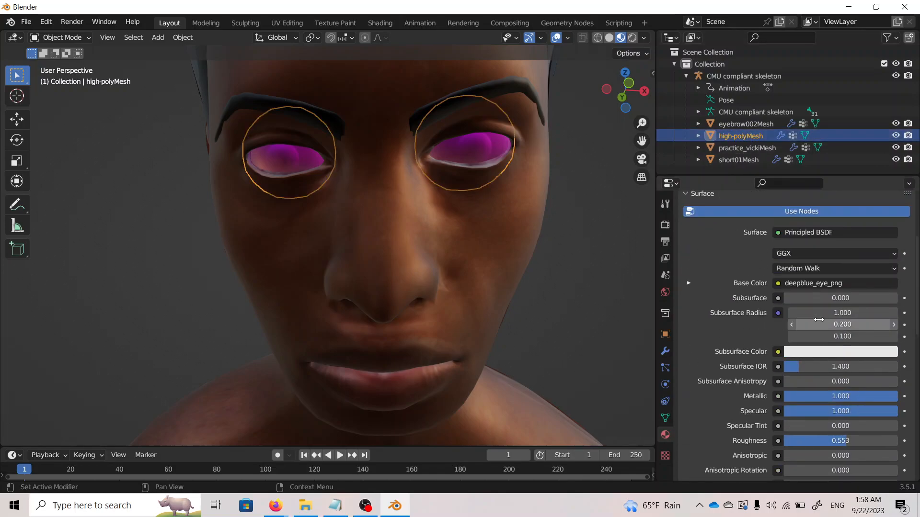
pyautogui.click(686, 254)
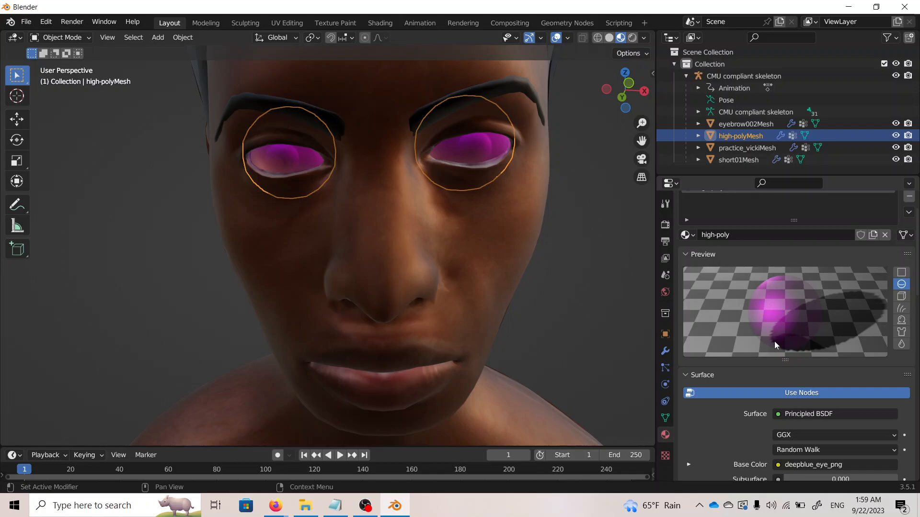
# Try the existing material named Material on high-polyMesh and switch back to high-poly.
pyautogui.click(686, 235)
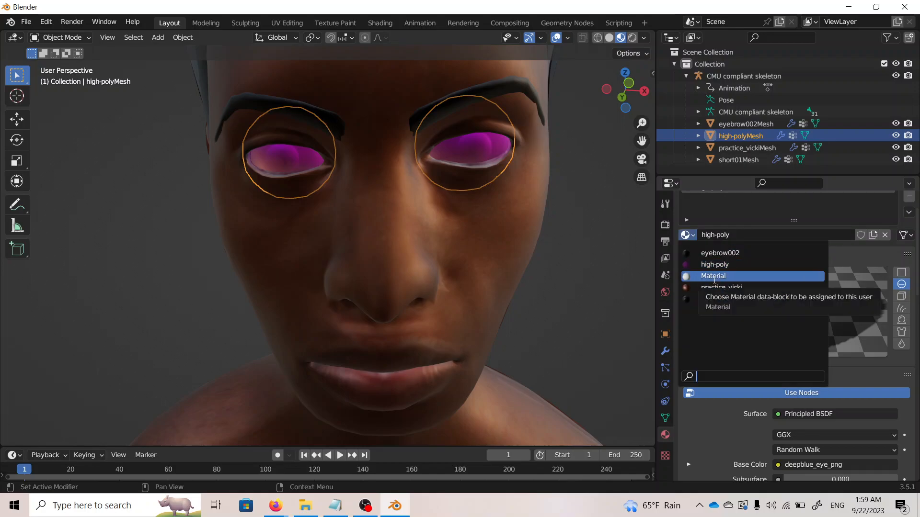
pyautogui.click(748, 276)
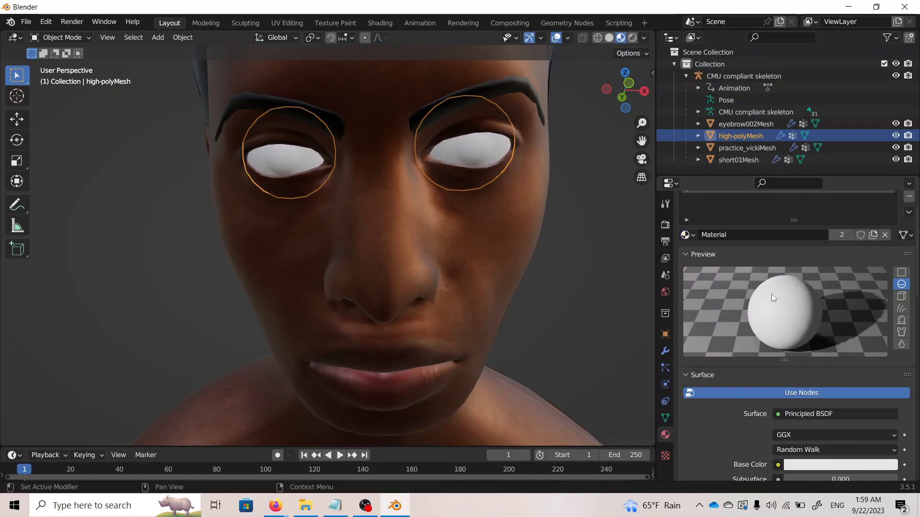
pyautogui.click(686, 235)
pyautogui.click(727, 265)
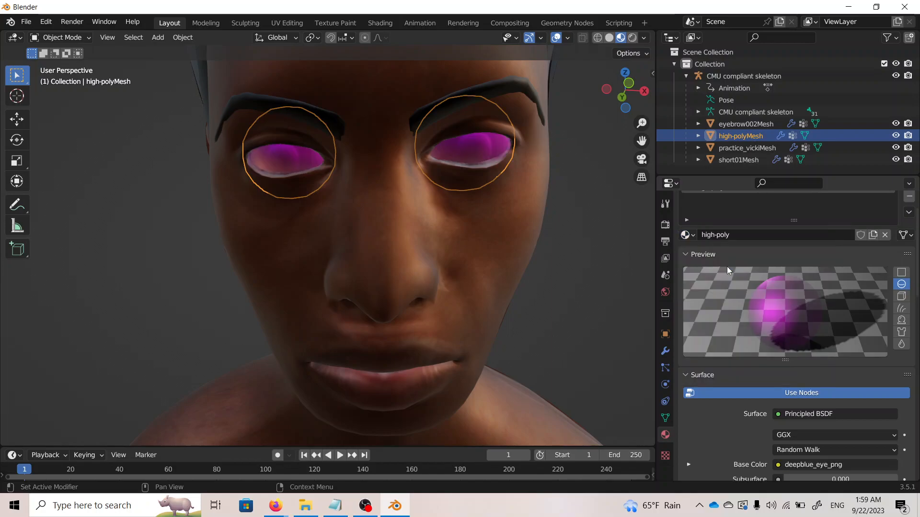
# Replace the high-poly material on high-polyMesh with the existing material named Material.
pyautogui.scroll(-12, 853, 377)
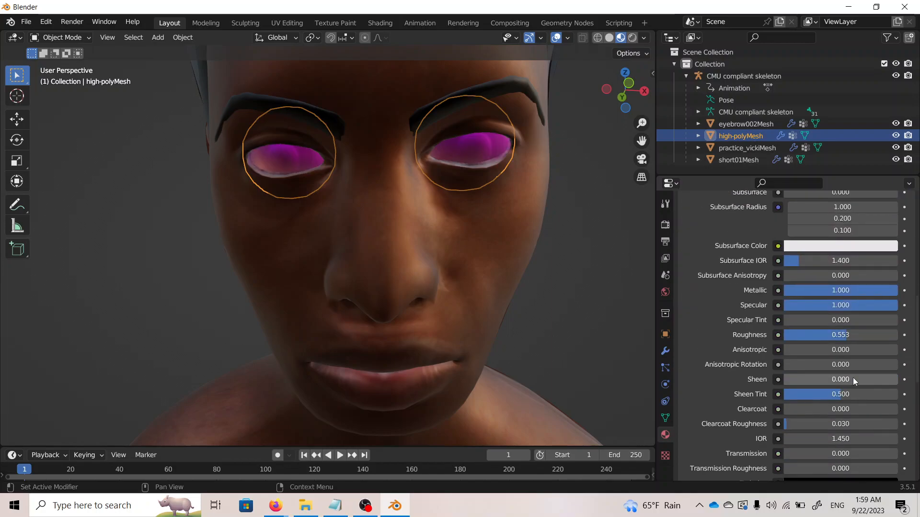
pyautogui.scroll(13, 719, 286)
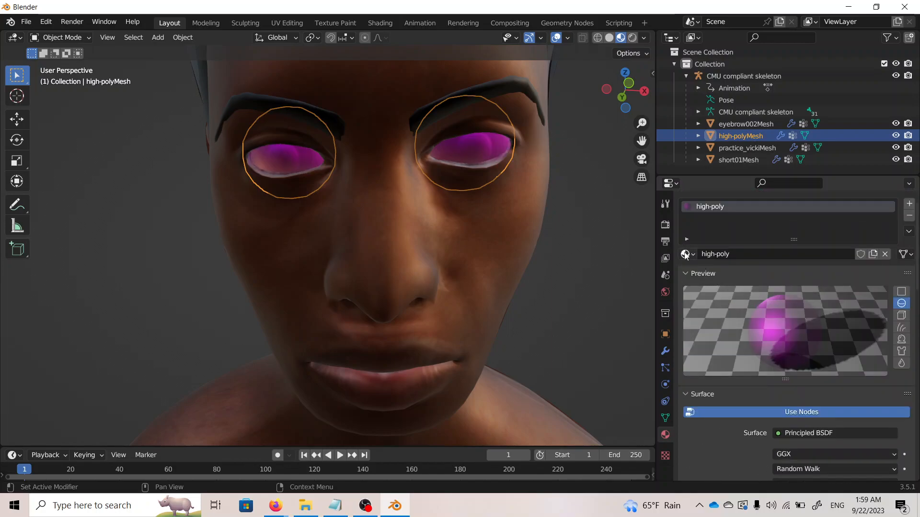
pyautogui.click(686, 253)
pyautogui.click(737, 296)
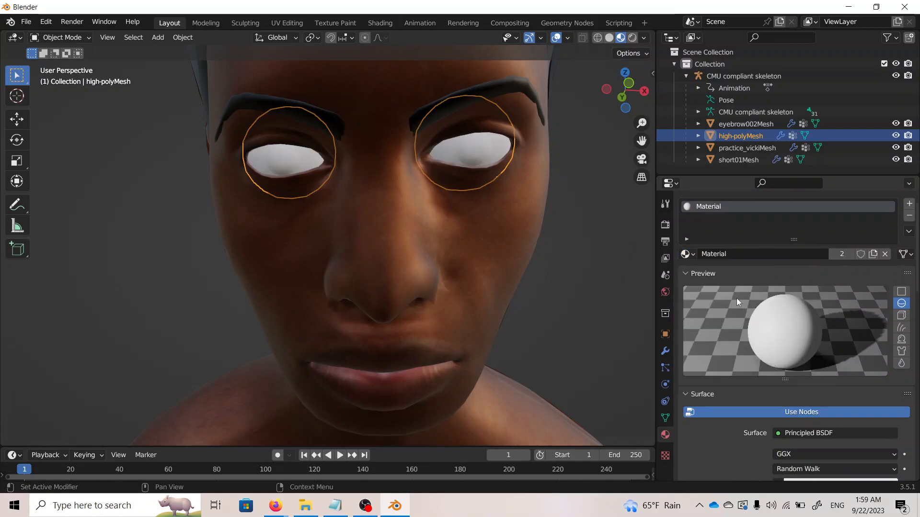
# Connect an Image Texture to the base color of the eyes' new material.
pyautogui.scroll(-4, 752, 336)
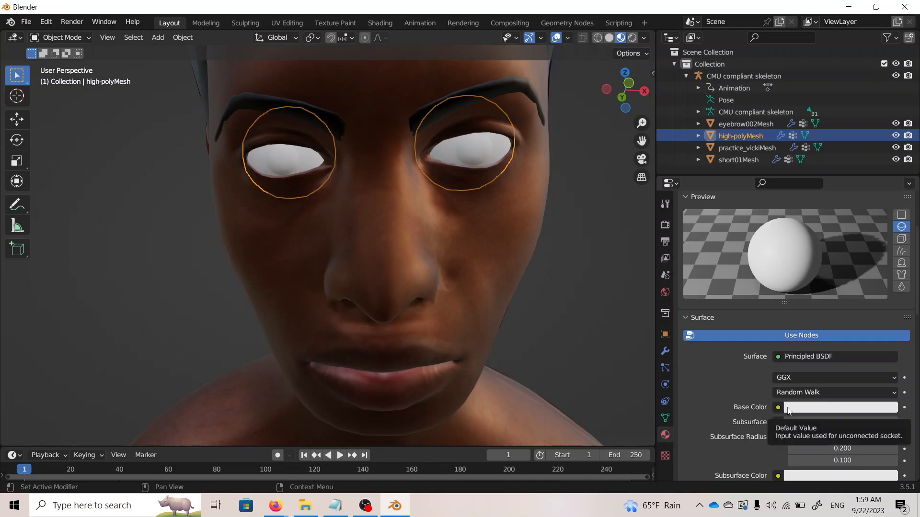
pyautogui.click(778, 407)
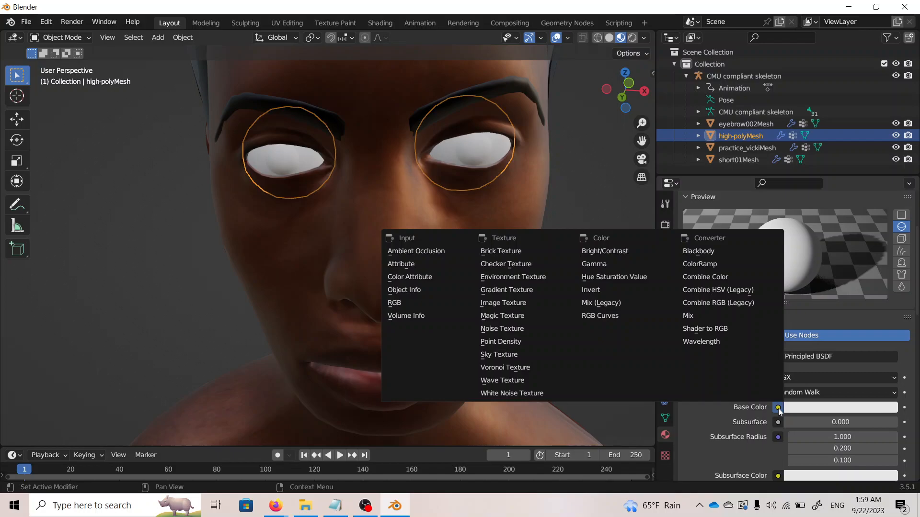
pyautogui.click(777, 408)
pyautogui.click(778, 408)
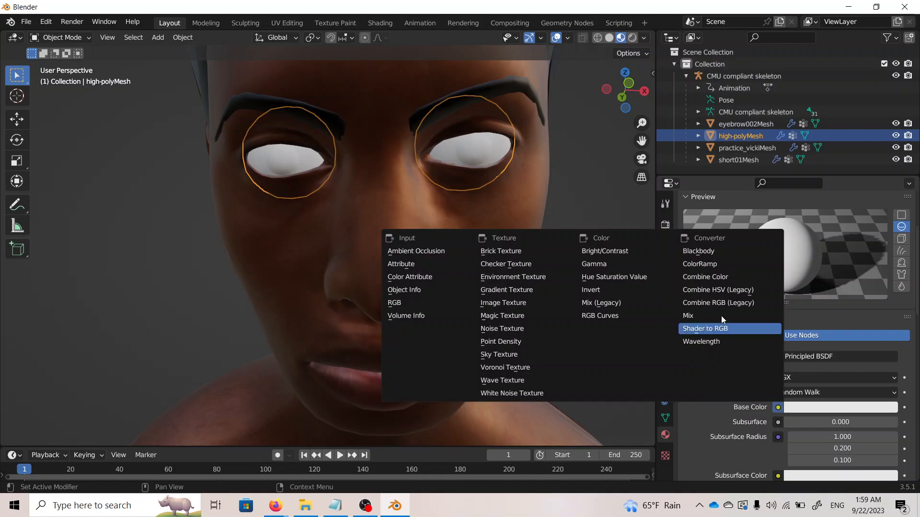
pyautogui.click(514, 305)
pyautogui.scroll(-1, 802, 358)
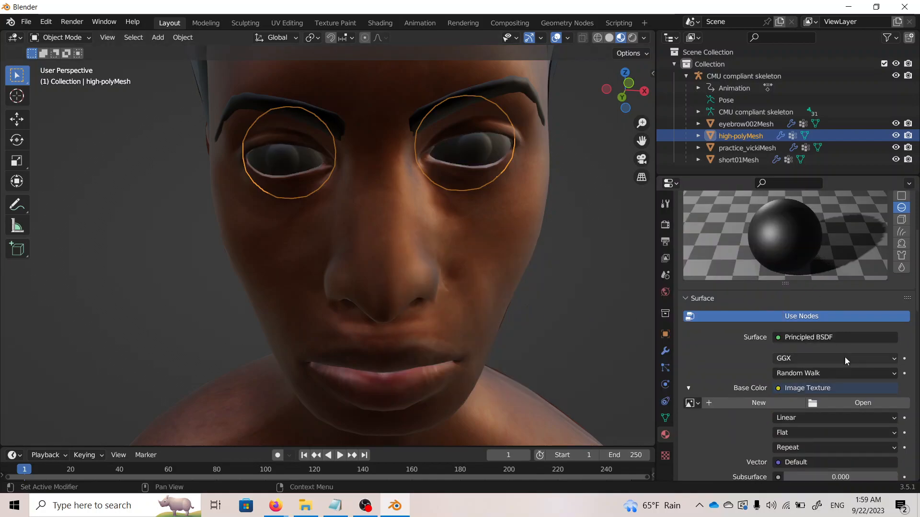
# Load Vicky_EYE.png from the AH_Vicky_MATERIALS folder as the base color image of the eyes' material.
pyautogui.click(876, 403)
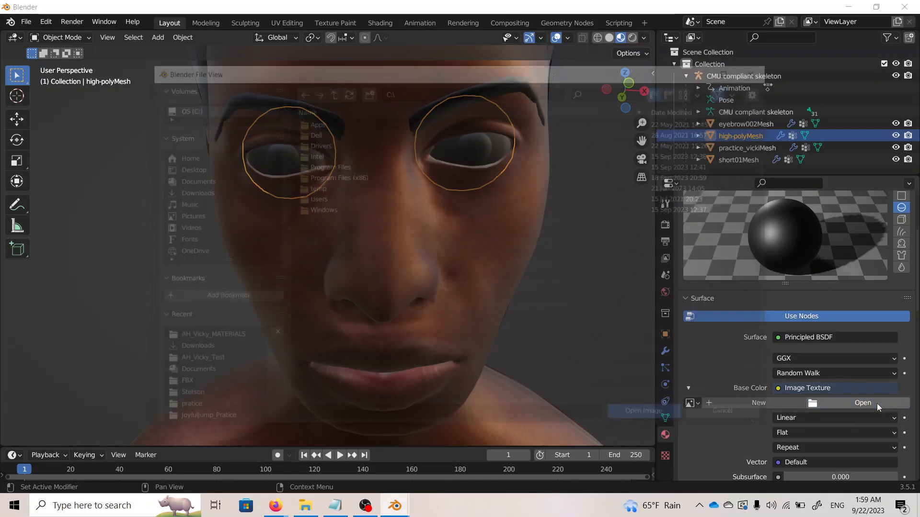
pyautogui.click(426, 90)
pyautogui.hotkey('ctrl', 'v')
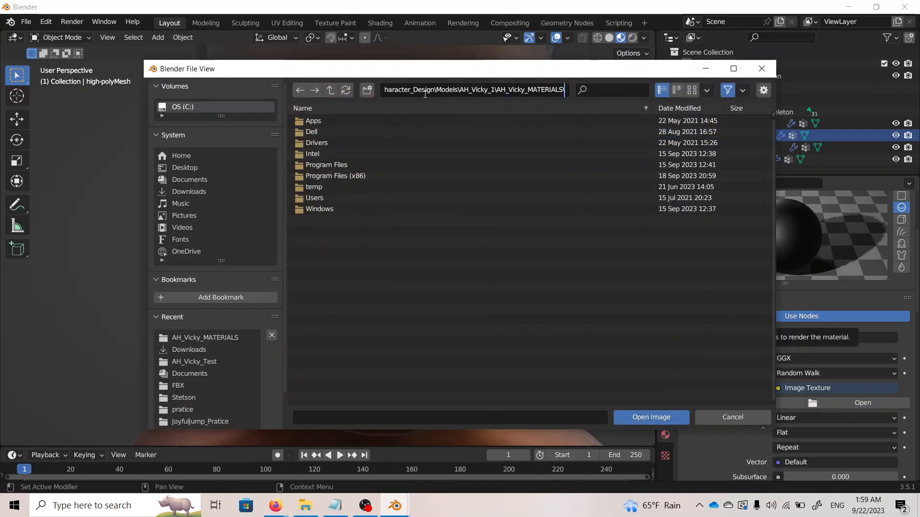
pyautogui.press('Return')
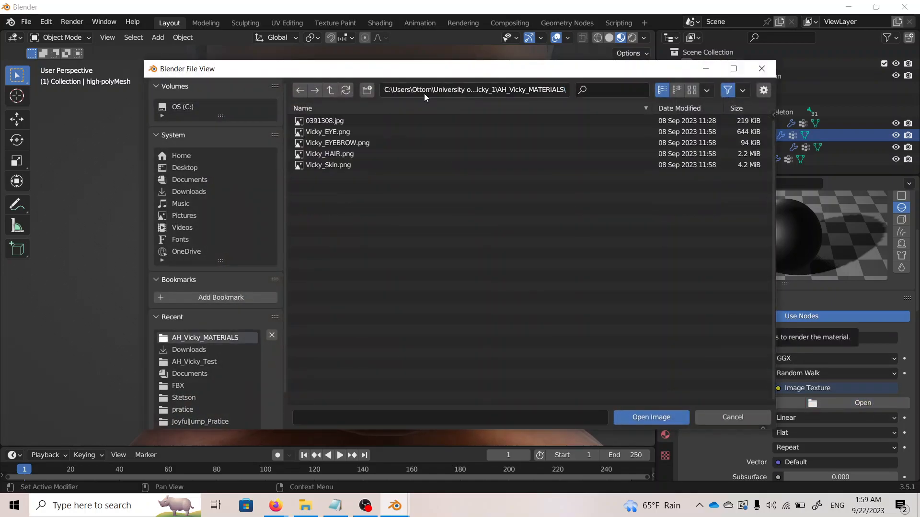
pyautogui.click(357, 132)
pyautogui.click(642, 427)
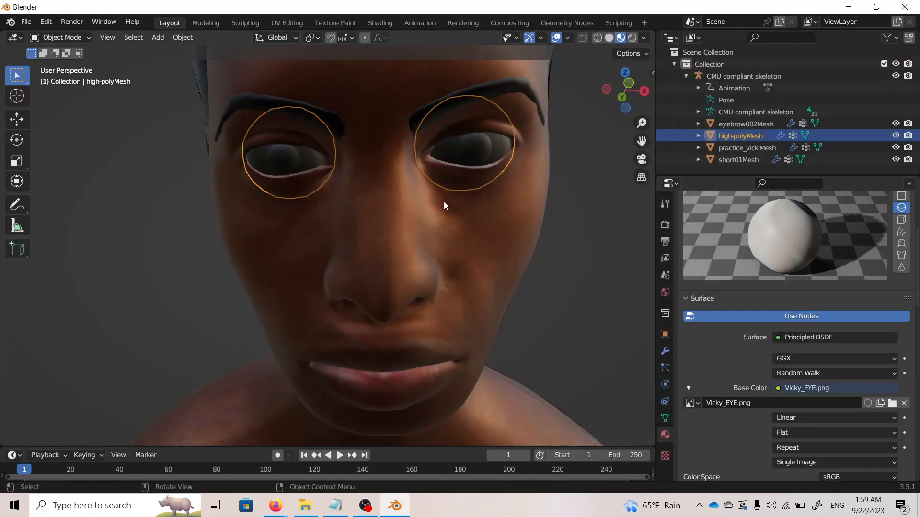
# Set the blend mode of the eyes' material to Alpha Hashed and keep its shadow mode at Opaque.
pyautogui.scroll(-5, 749, 357)
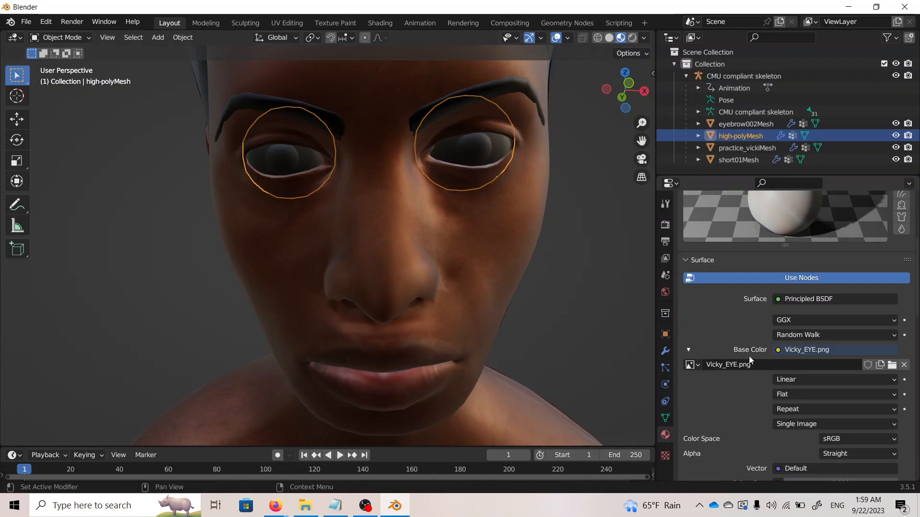
pyautogui.scroll(-20, 762, 346)
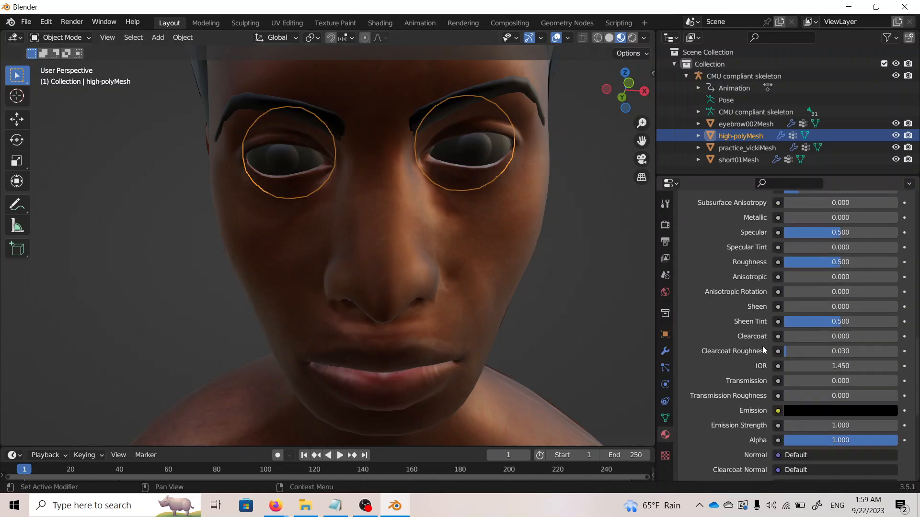
pyautogui.click(809, 380)
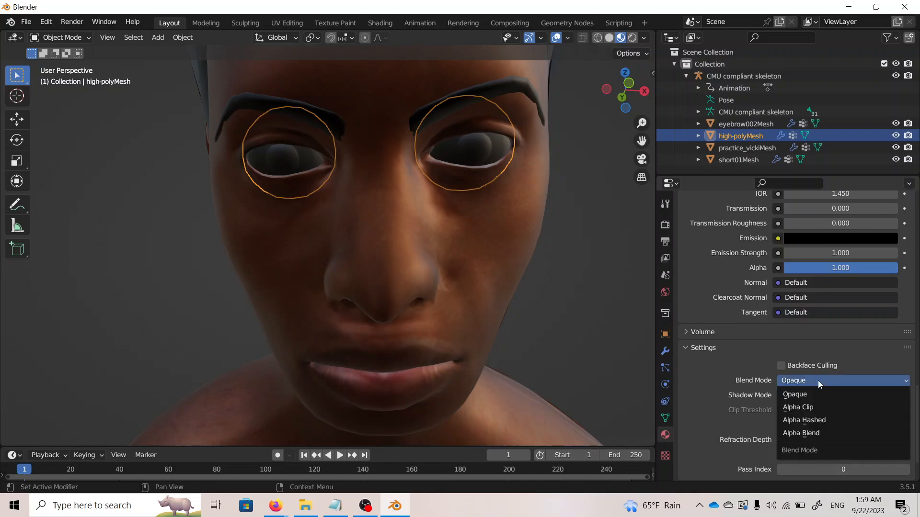
pyautogui.click(824, 420)
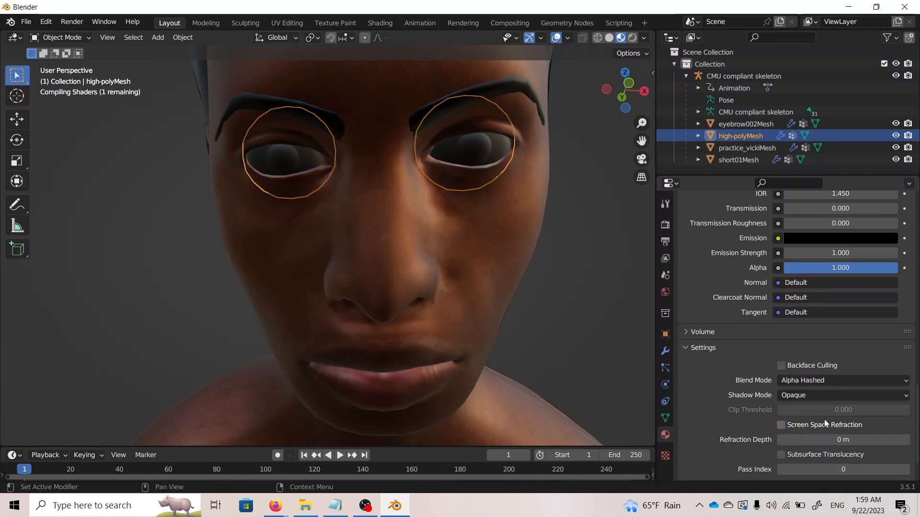
pyautogui.click(819, 394)
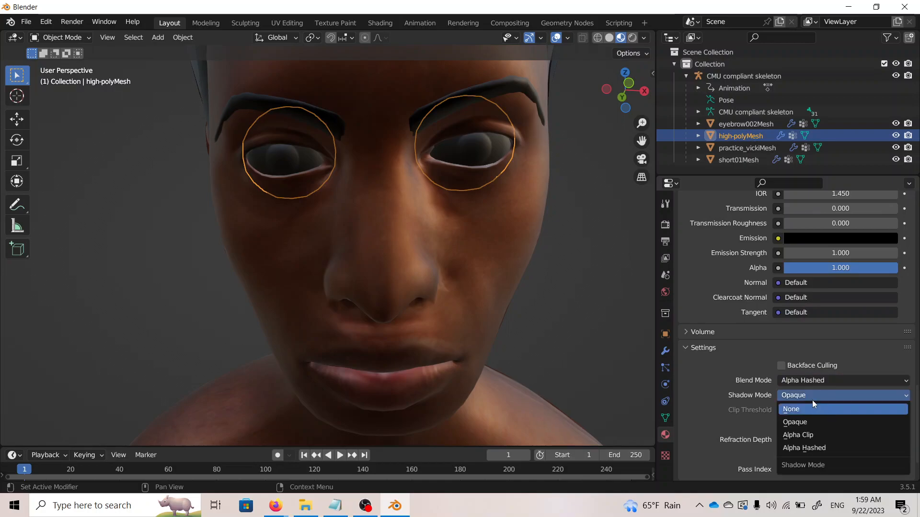
pyautogui.click(808, 396)
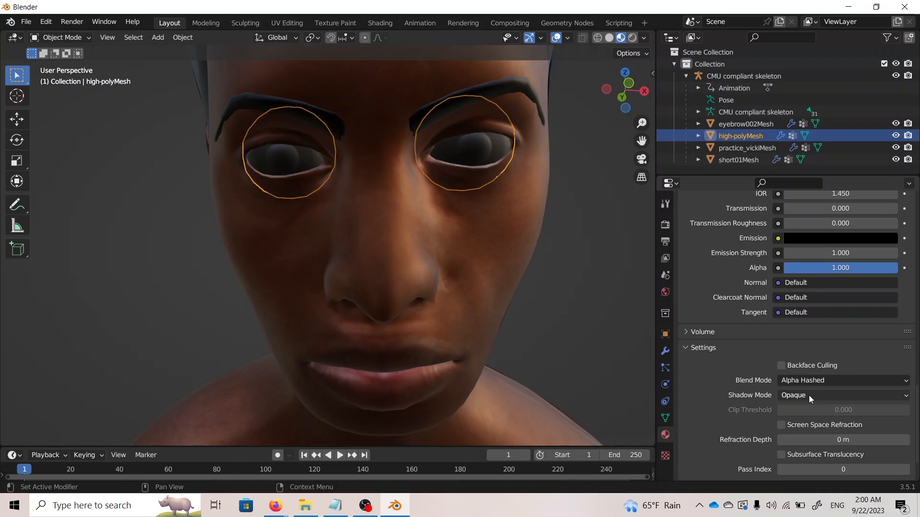
# Connect an Image Texture to the alpha input of the eyes' material.
pyautogui.scroll(2, 755, 343)
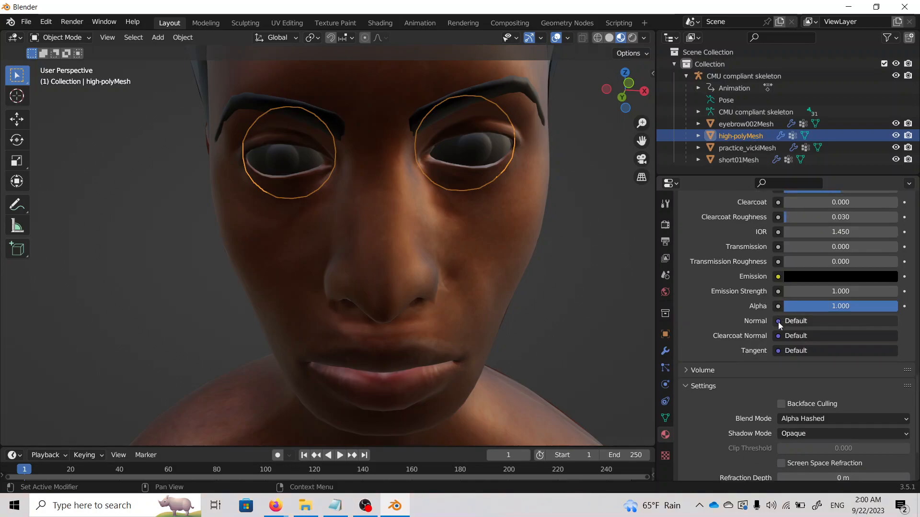
pyautogui.scroll(1, 779, 330)
pyautogui.click(777, 326)
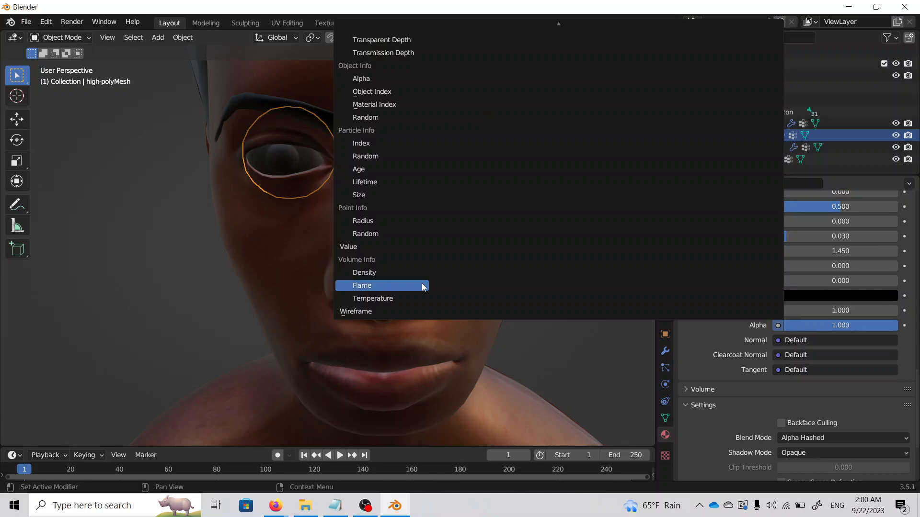
pyautogui.scroll(3, 401, 80)
pyautogui.scroll(12, 400, 77)
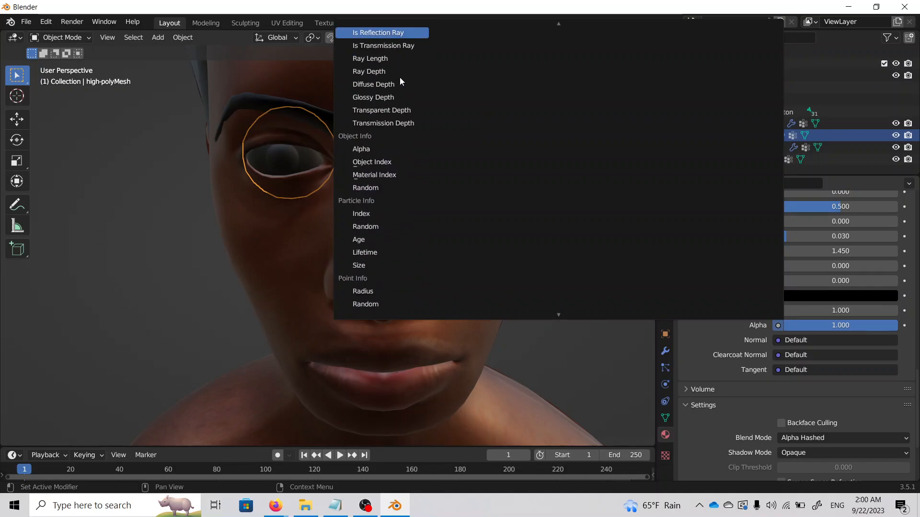
pyautogui.scroll(5, 399, 77)
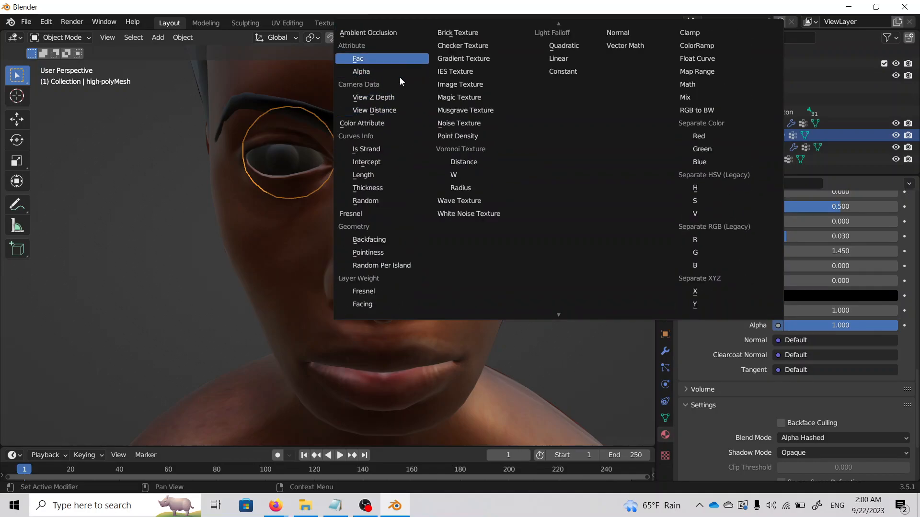
pyautogui.click(487, 83)
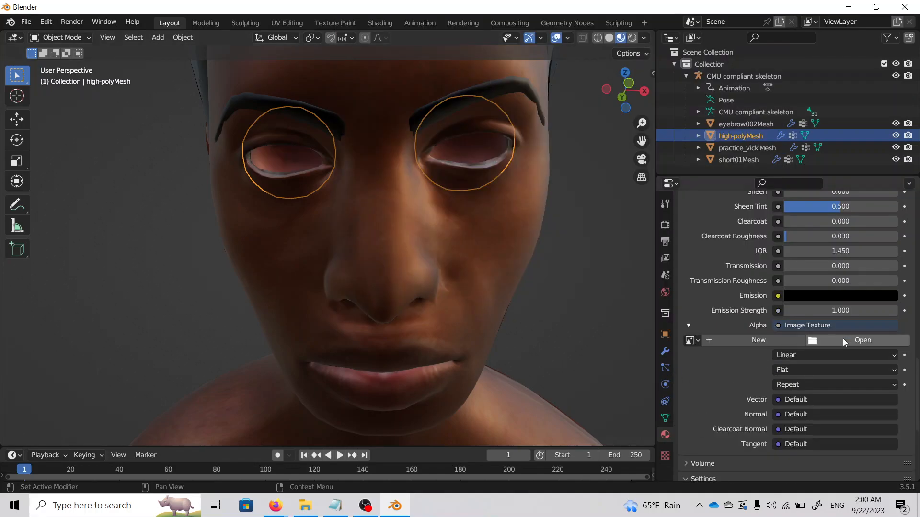
# Load Vicky_EYE.png from the materials folder as the alpha image of the eyes' material.
pyautogui.click(843, 338)
pyautogui.click(477, 90)
pyautogui.hotkey('ctrl', 'v')
pyautogui.press('Return')
pyautogui.click(367, 131)
pyautogui.click(653, 421)
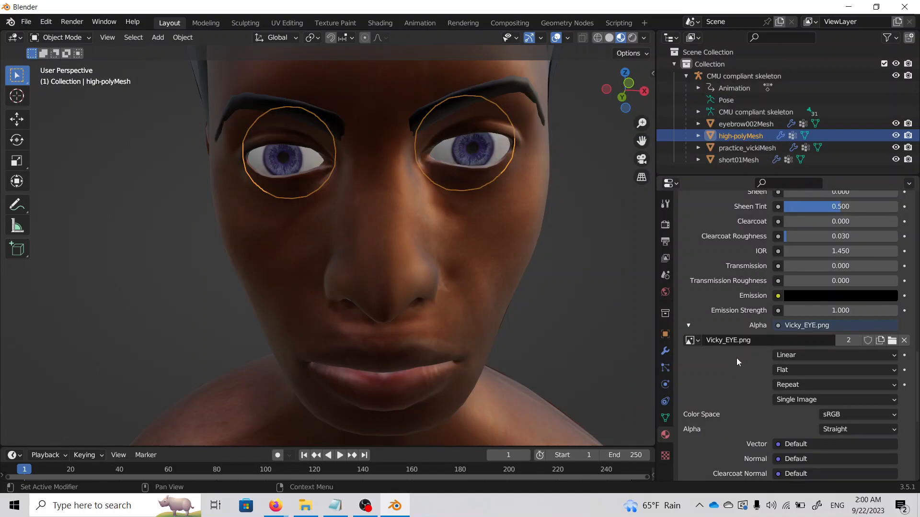
# Set the blend mode of the eyes' material to Alpha Blend.
pyautogui.scroll(-10, 737, 358)
pyautogui.scroll(8, 725, 349)
pyautogui.scroll(-7, 725, 349)
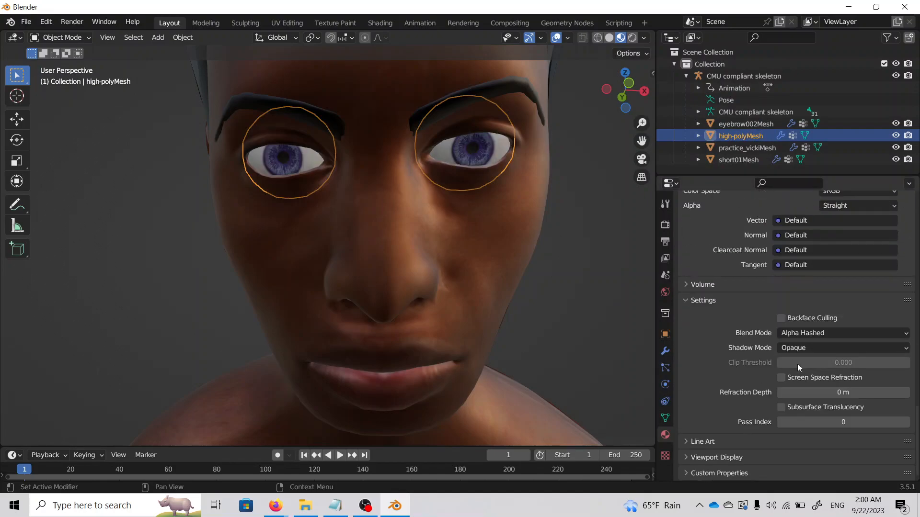
pyautogui.click(821, 334)
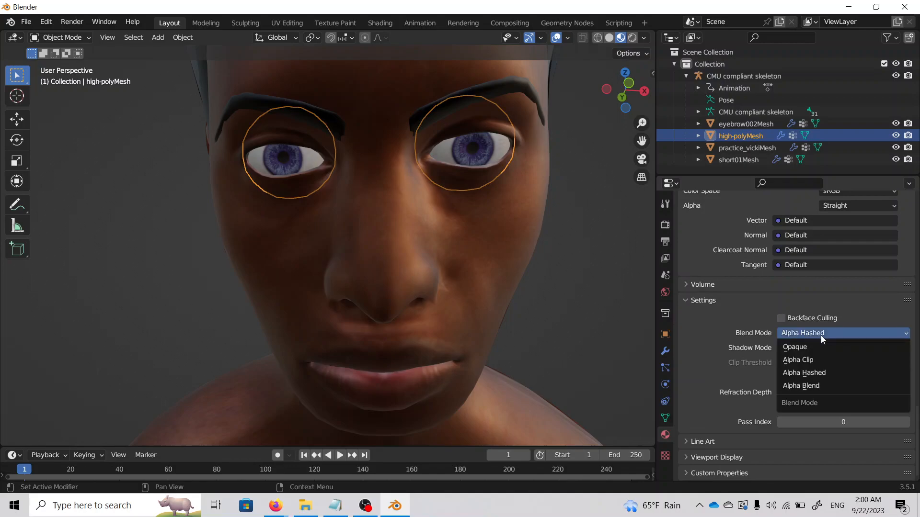
pyautogui.click(822, 384)
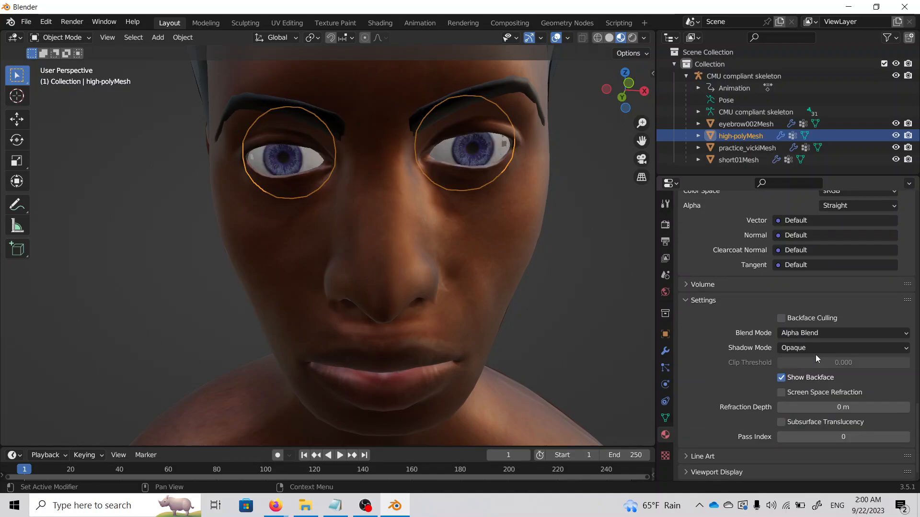
pyautogui.click(815, 333)
pyautogui.click(814, 332)
# Enlarge the Outliner area and deselect the eye mesh.
pyautogui.moveTo(751, 178); pyautogui.dragTo(751, 274)
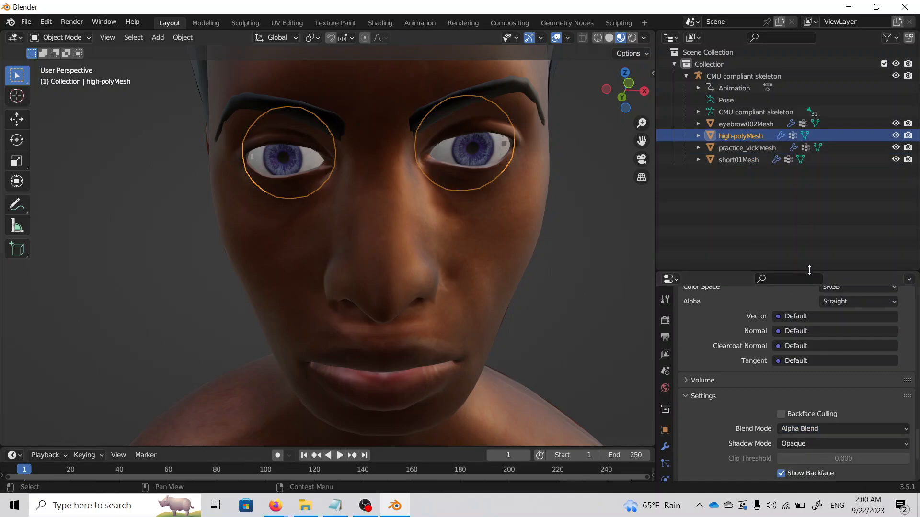
pyautogui.scroll(-10, 470, 237)
pyautogui.scroll(3, 470, 237)
pyautogui.moveTo(625, 95)
pyautogui.mouseDown()
pyautogui.moveTo(624, 120)
pyautogui.moveTo(629, 92)
pyautogui.mouseUp()
pyautogui.click(602, 178)
pyautogui.moveTo(641, 141); pyautogui.dragTo(631, 108)
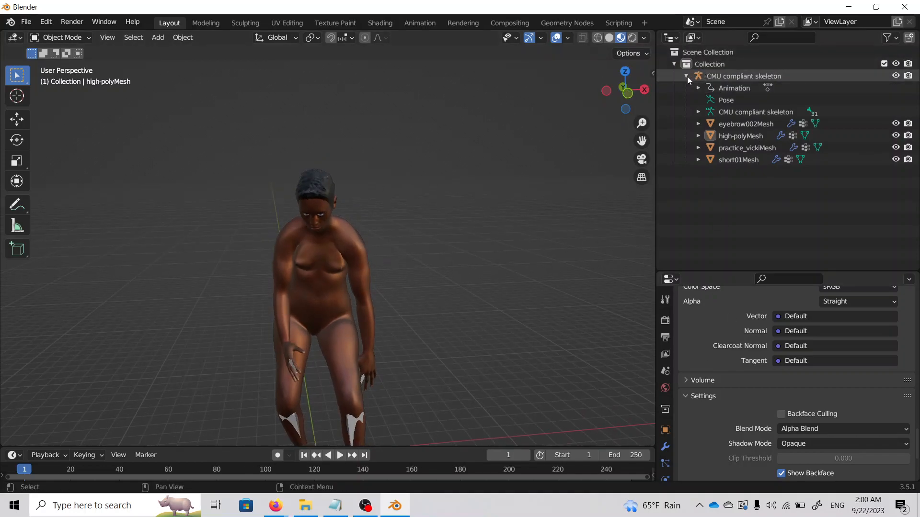
# Rename the character's top-level armature object, CMU compliant skeleton, to Vicky.
pyautogui.doubleClick(726, 76)
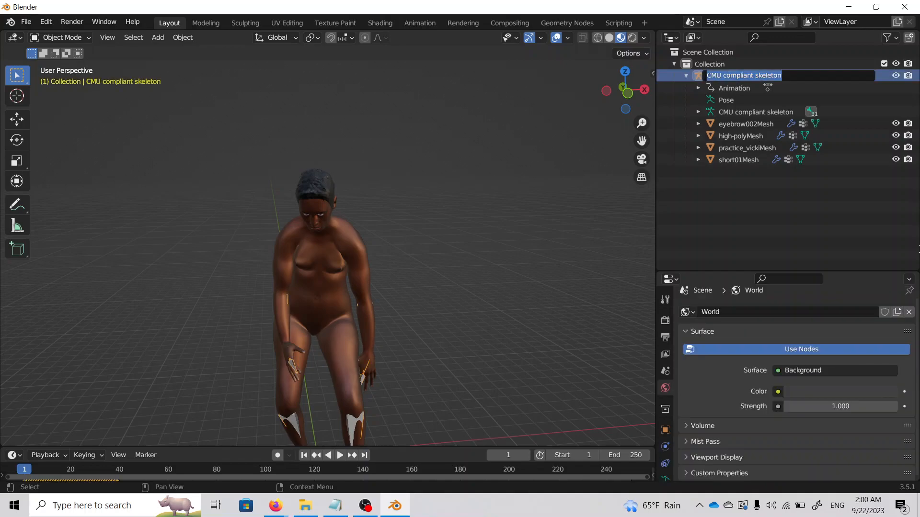
pyautogui.press('BackSpace')
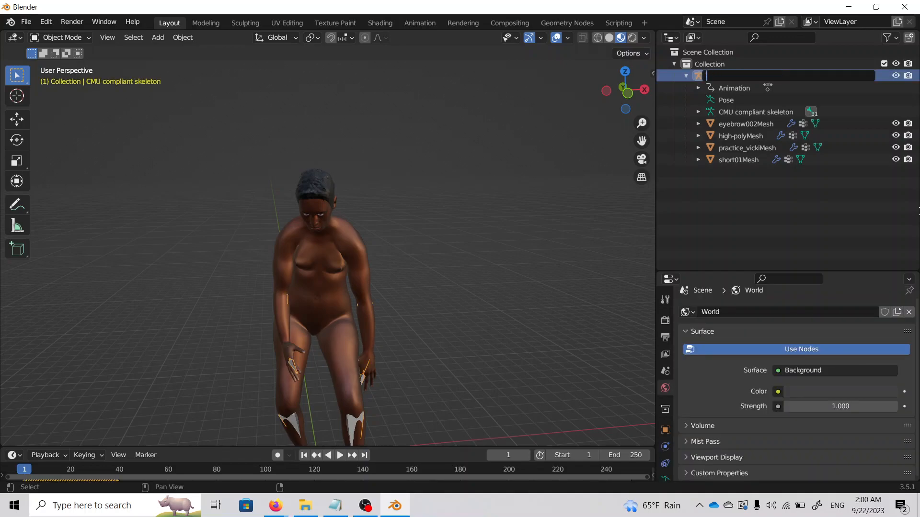
pyautogui.write('Vicky')
pyautogui.press('Return')
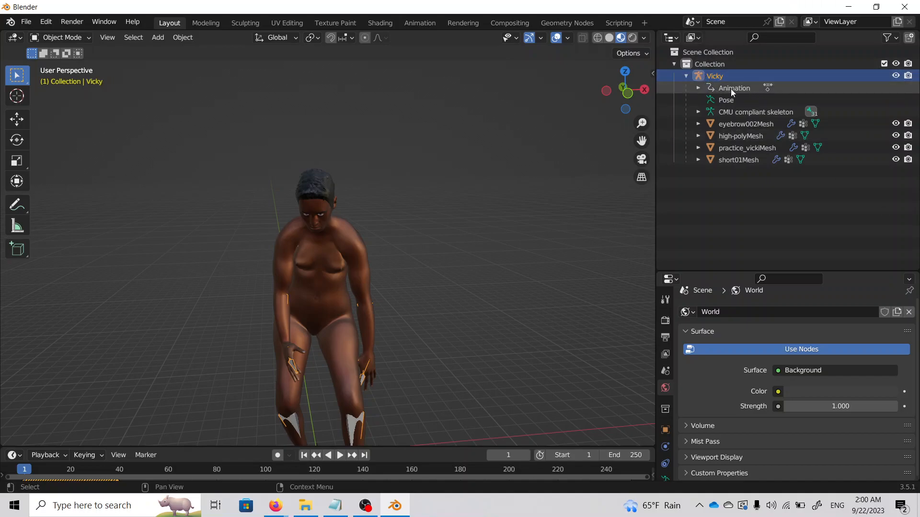
# Expand the armature's Animation entry and rename the action inside it to Vicky_WalkBackwardsDrunk.
pyautogui.click(698, 88)
pyautogui.doubleClick(751, 100)
pyautogui.write('Vicky_WalkBackwardsDrunk')
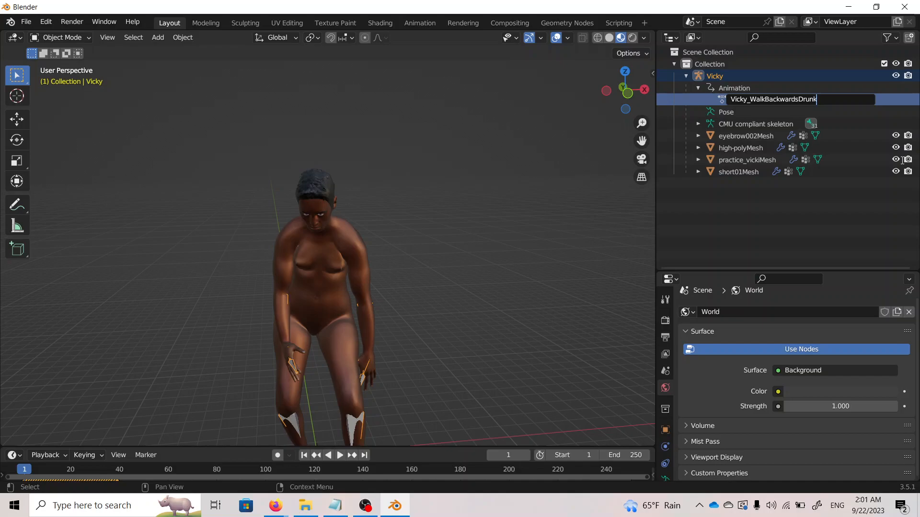
pyautogui.press('Return')
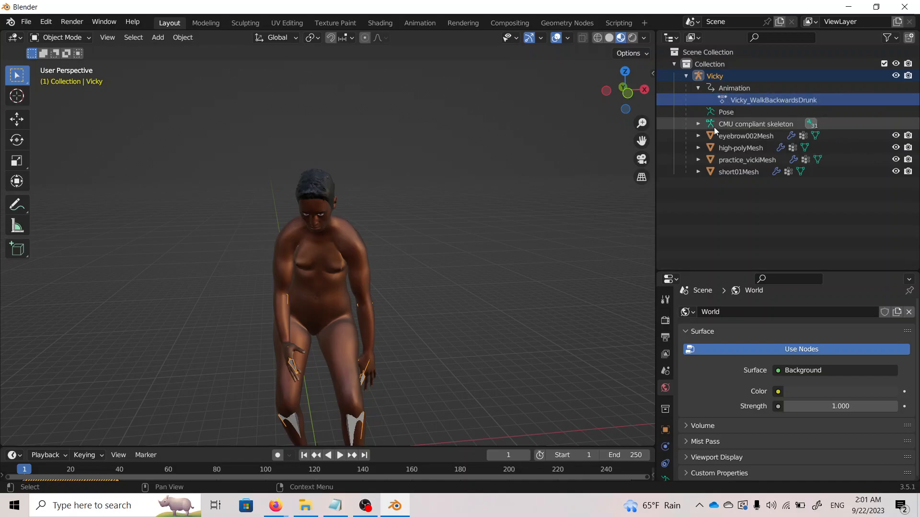
# Rename the CMU compliant skeleton armature data beneath Vicky to Vicky_BONES.
pyautogui.doubleClick(743, 126)
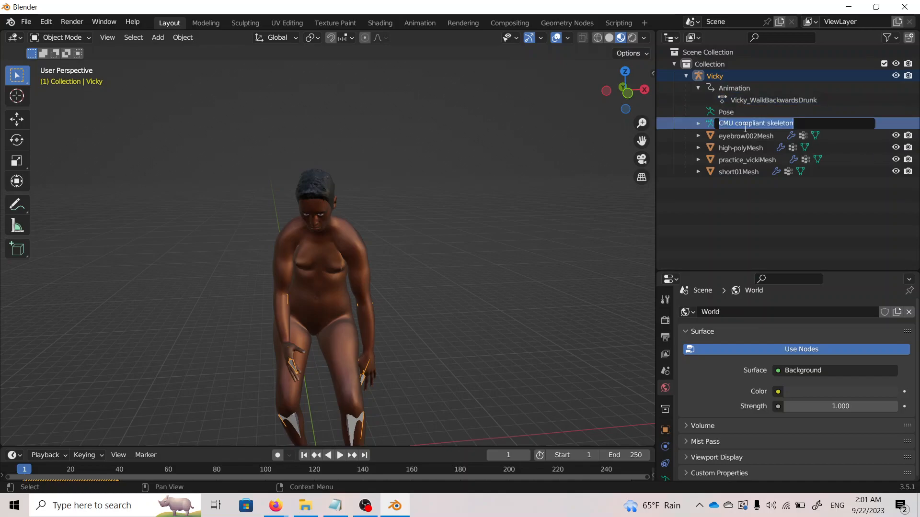
pyautogui.write('Vicky')
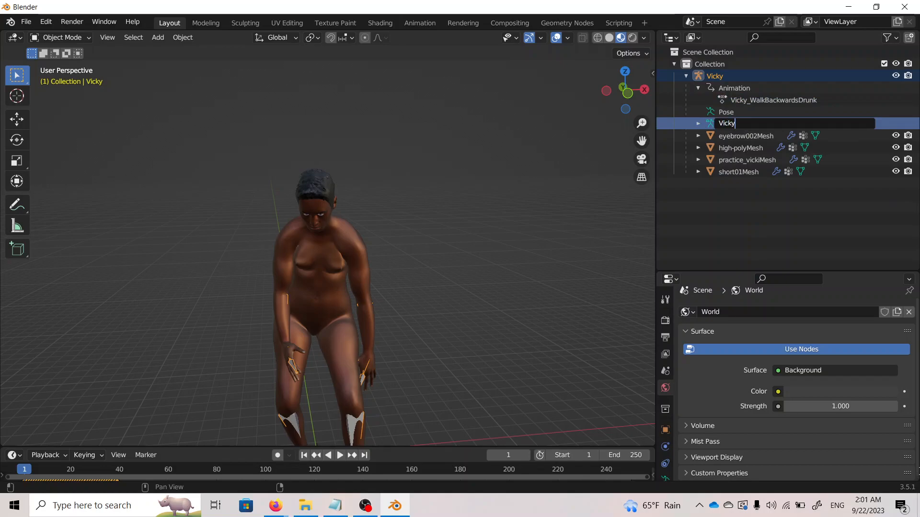
pyautogui.write('_BONES')
pyautogui.press('Return')
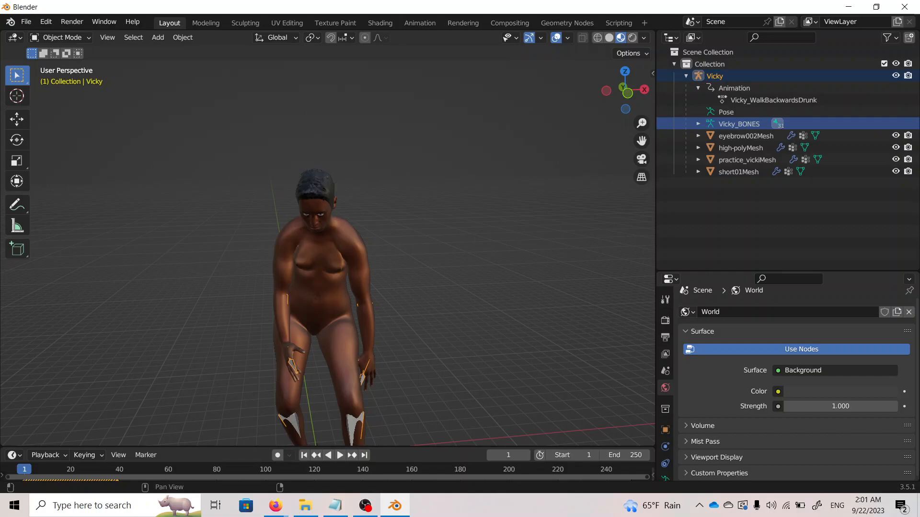
# Rename the eyebrow002Mesh object to Vicky_EYEBROWS_MESH.
pyautogui.click(752, 139)
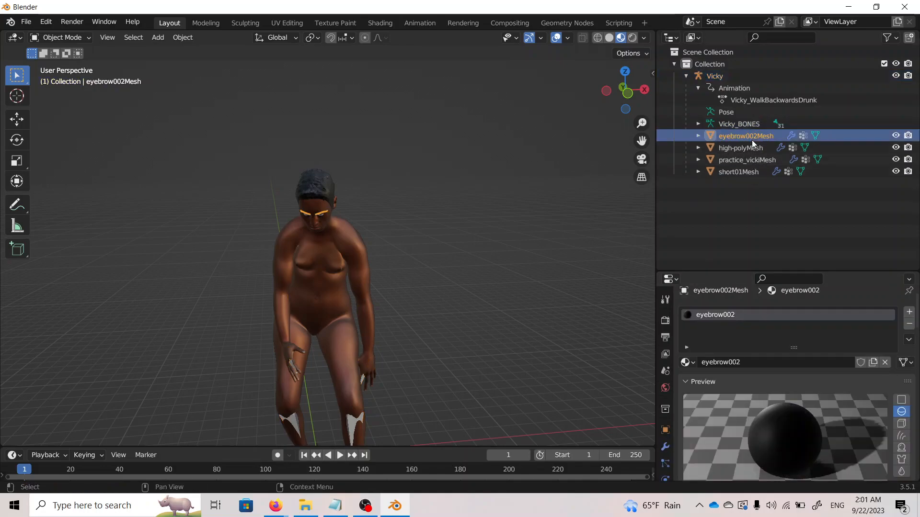
pyautogui.doubleClick(751, 139)
pyautogui.press('BackSpace')
pyautogui.write('Vicky)E')
pyautogui.press('BackSpace')
pyautogui.press('BackSpace')
pyautogui.write('_EYEBROWS')
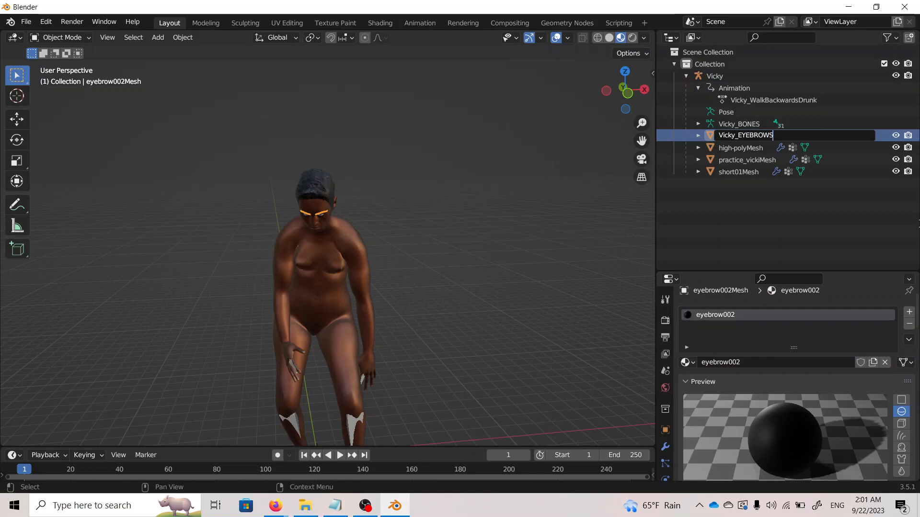
pyautogui.write('_MESH')
pyautogui.press('Return')
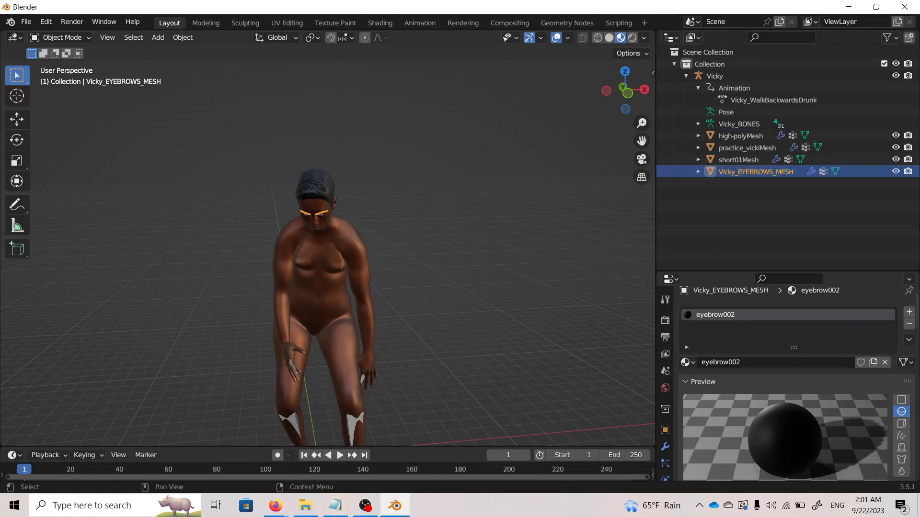
# Rename the short01Mesh object to Vicky_HAIR_MESH.
pyautogui.click(724, 160)
pyautogui.doubleClick(723, 158)
pyautogui.press('BackSpace')
pyautogui.write('VIC')
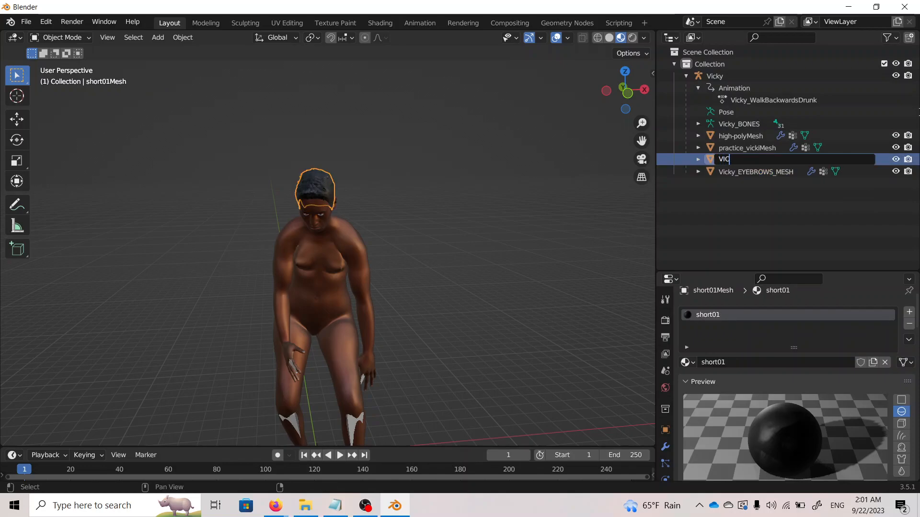
pyautogui.press('BackSpace')
pyautogui.press('BackSpace')
pyautogui.write('icky_Hair')
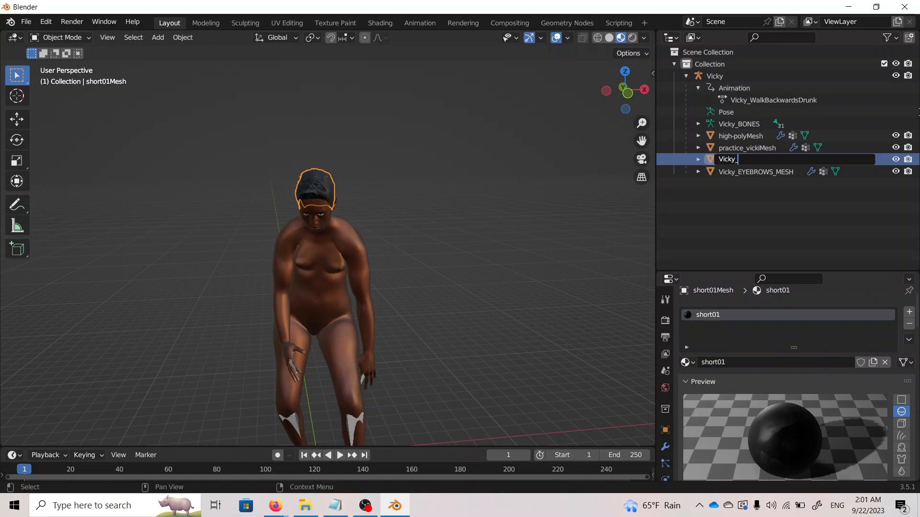
pyautogui.press('BackSpace')
pyautogui.press('BackSpace')
pyautogui.press('BackSpace')
pyautogui.press('BackSpace')
pyautogui.write('HAIR_MESH')
pyautogui.press('Return')
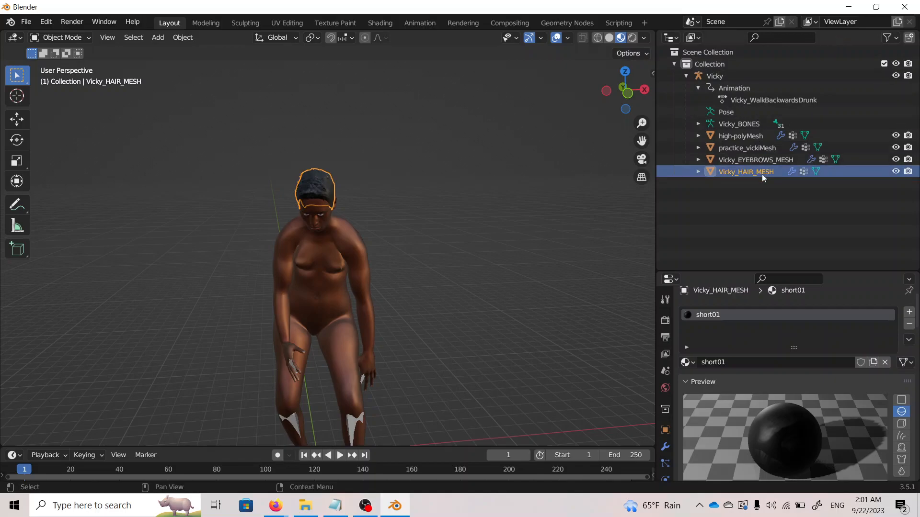
# Rename the practice_vickiMesh object to Vicky_SKIN_MESH.
pyautogui.click(756, 147)
pyautogui.doubleClick(757, 148)
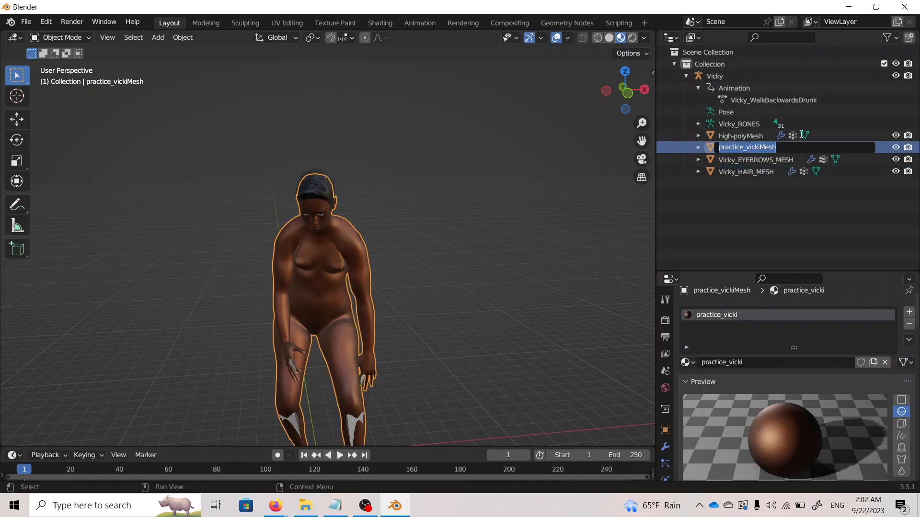
pyautogui.write('Vicky_')
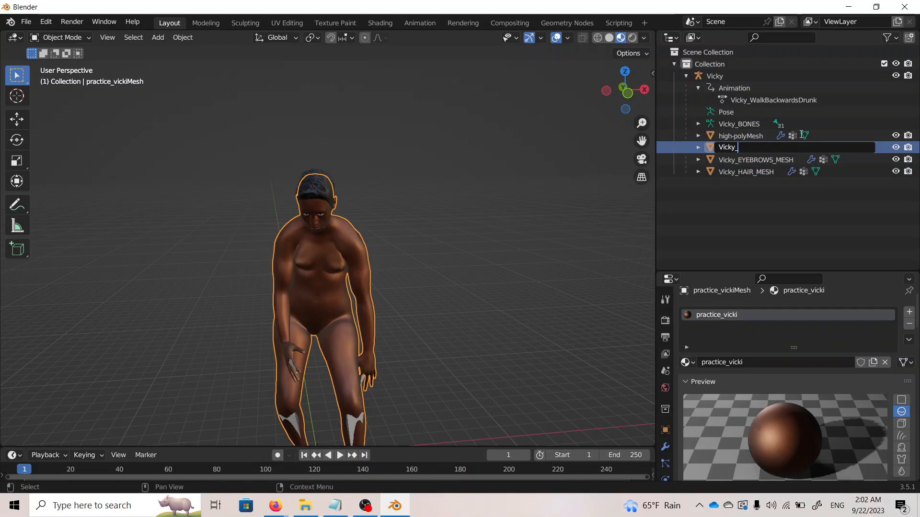
pyautogui.write('SKIN')
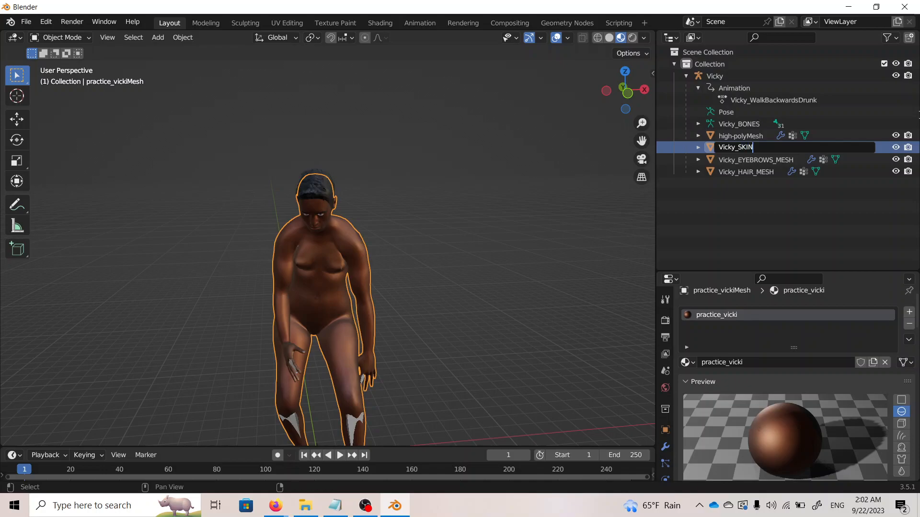
pyautogui.write('_MESH')
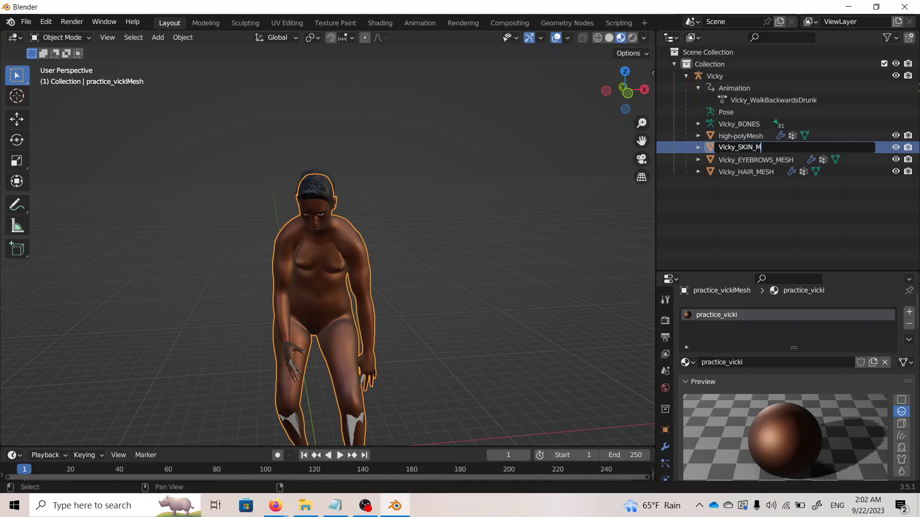
pyautogui.press('Return')
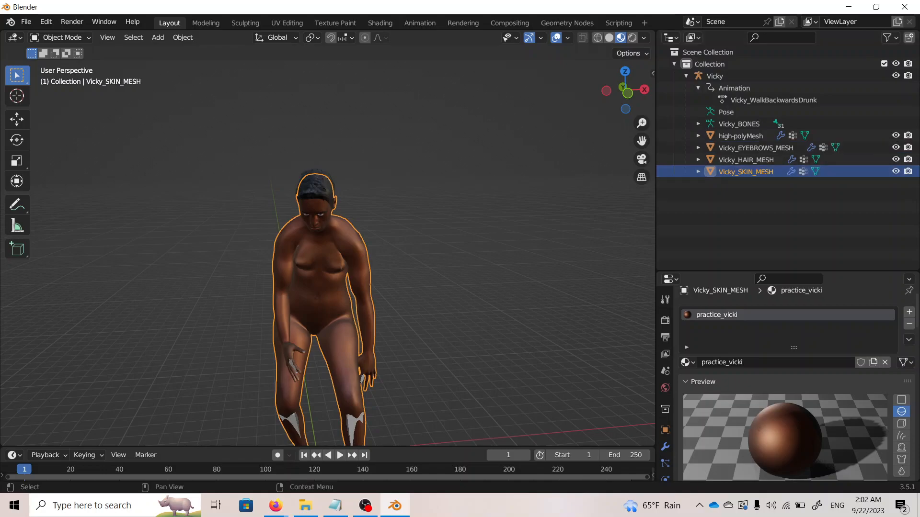
# Rename the high-polyMesh object to Vicky_EYES_Mesh.
pyautogui.doubleClick(730, 137)
pyautogui.write('Vick')
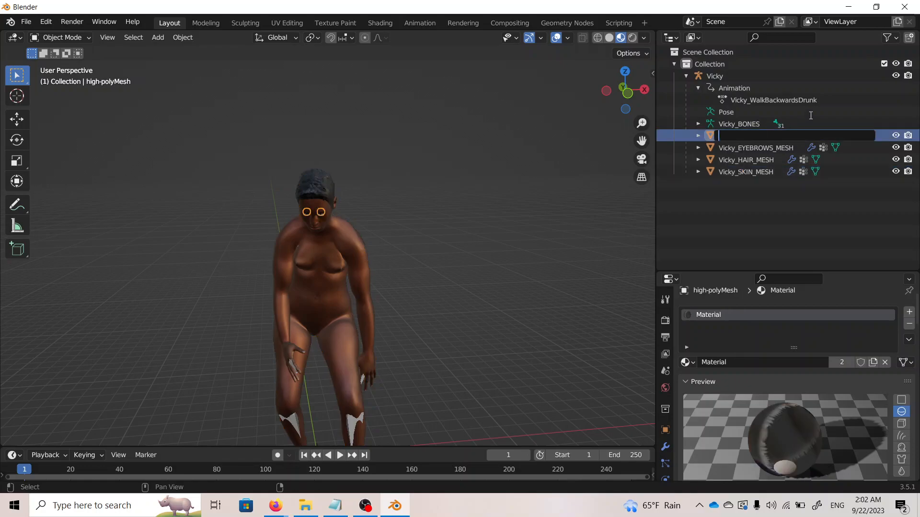
pyautogui.write('y_')
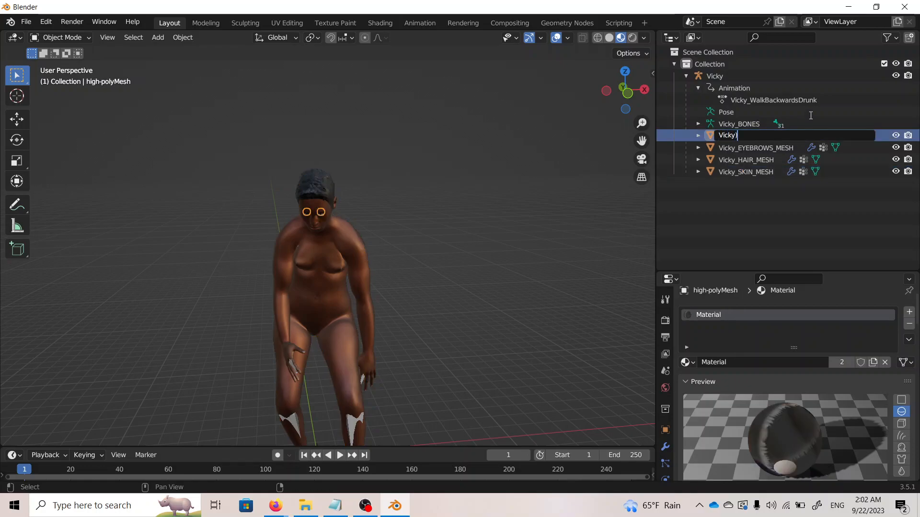
pyautogui.write('EYES_Mesh')
pyautogui.press('Return')
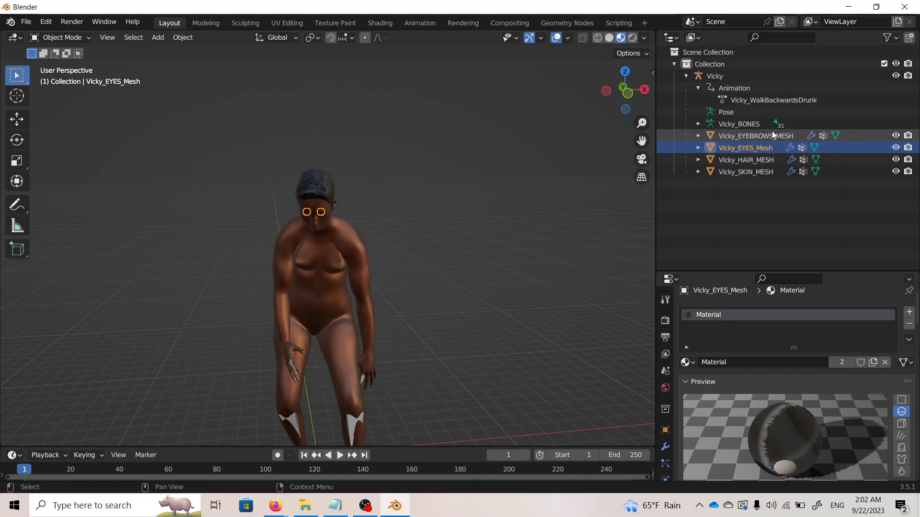
# Expand Vicky_EYEBROWS_MESH and rename its eyebrow002 mesh data to Vicky_EYE_MAT.
pyautogui.click(695, 132)
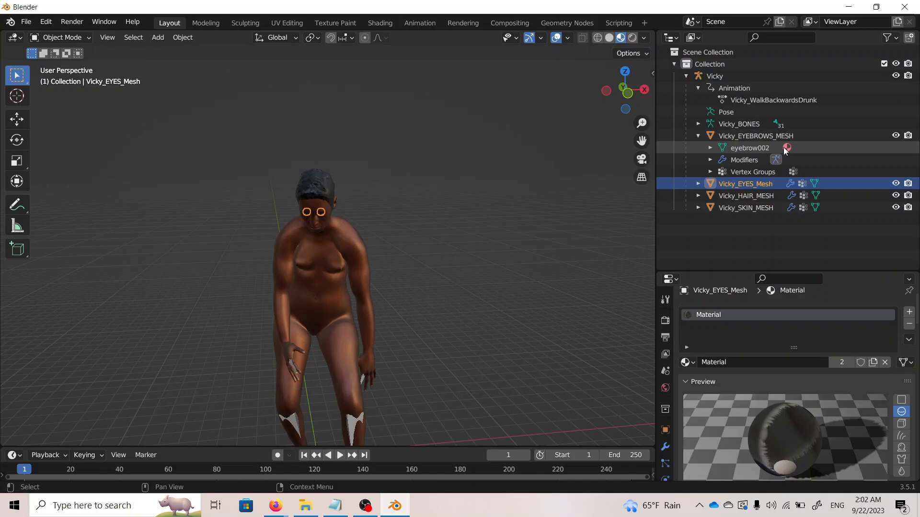
pyautogui.click(699, 195)
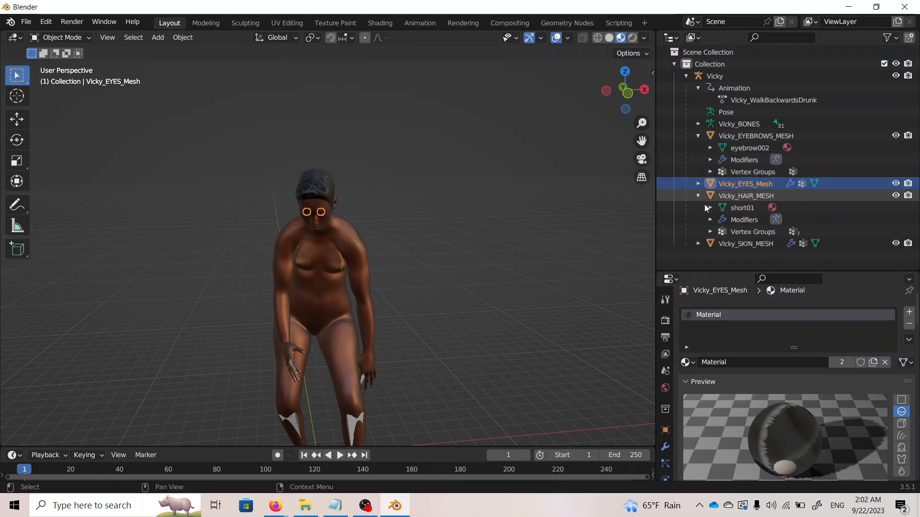
pyautogui.click(749, 147)
pyautogui.doubleClick(749, 147)
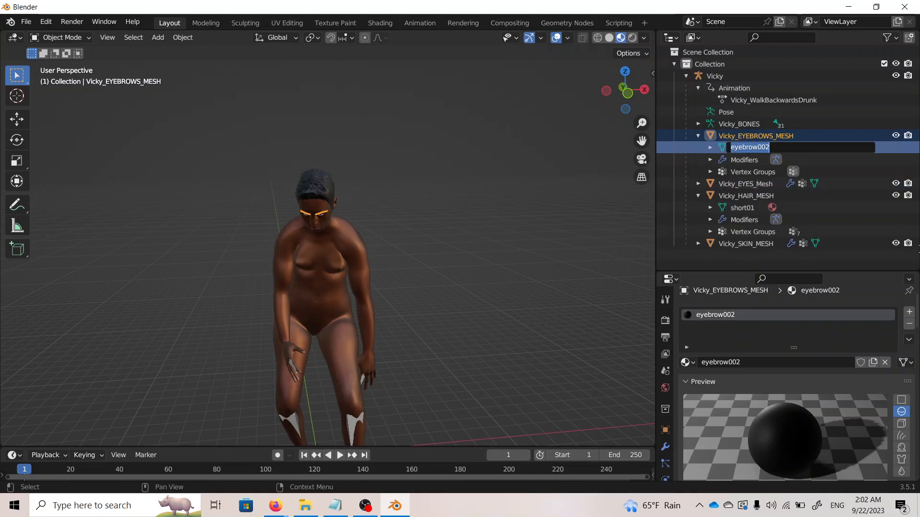
pyautogui.press('BackSpace')
pyautogui.write('Vicky_EY')
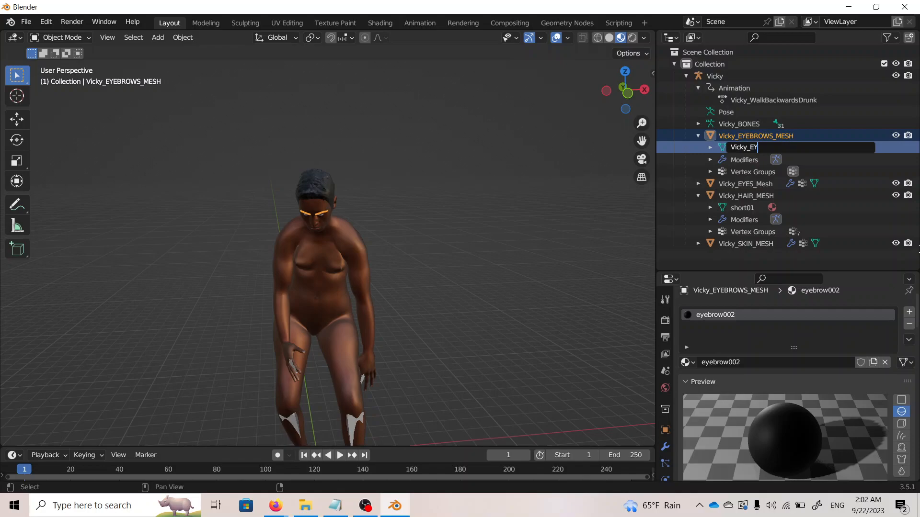
pyautogui.write('E_MAT')
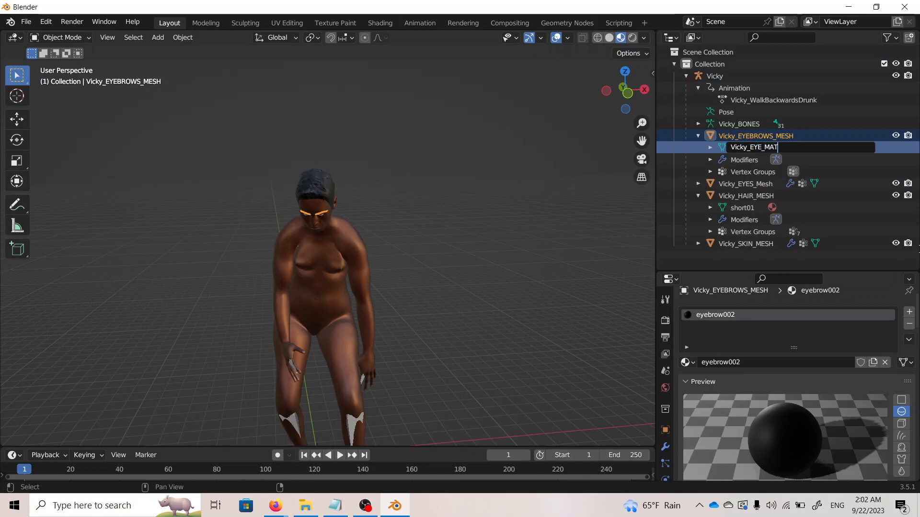
pyautogui.press('Return')
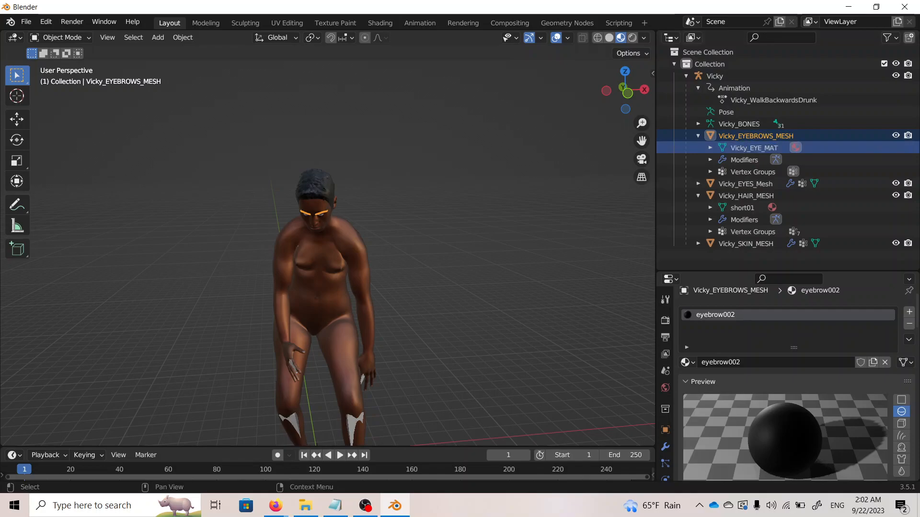
# Collapse Vicky_HAIR_MESH, expand Vicky_EYES_Mesh and rename the mesh data beneath it to Vicky_EYE_MAT.
pyautogui.click(698, 196)
pyautogui.click(698, 183)
pyautogui.click(738, 197)
pyautogui.doubleClick(737, 197)
pyautogui.press('BackSpace')
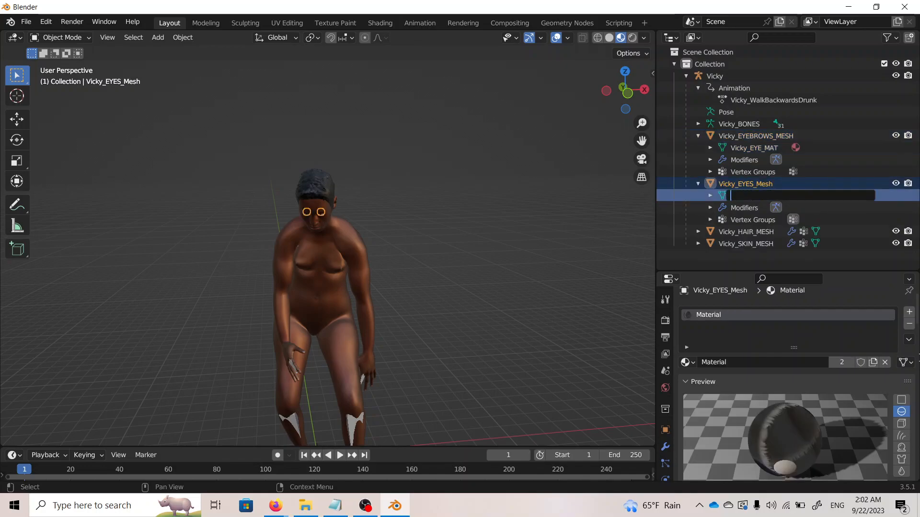
pyautogui.write('Vicky_EYE_MAT')
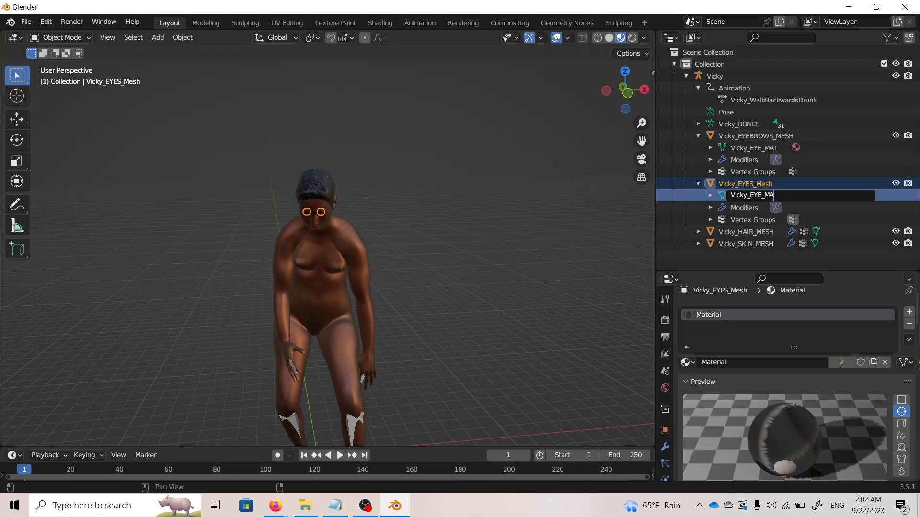
pyautogui.press('Return')
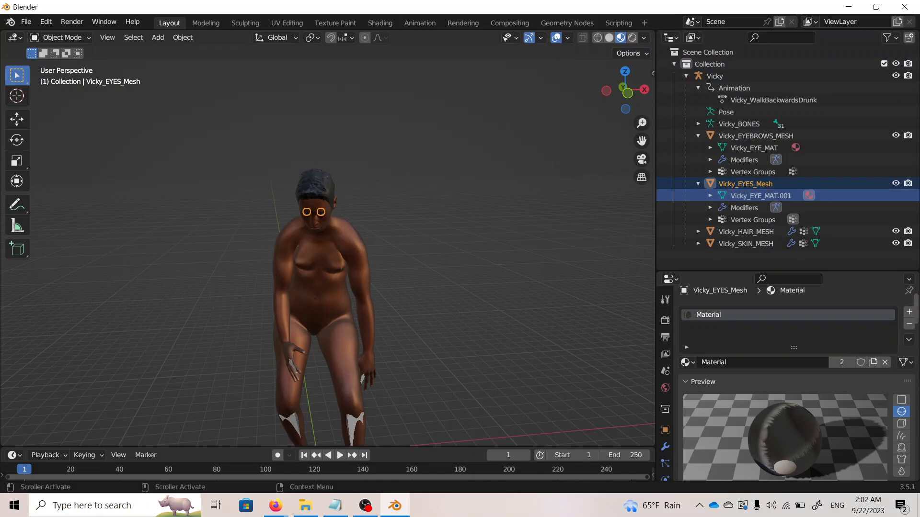
# Expand Vicky_HAIR_MESH and rename its short01 mesh data to Vicky_HAIR_MAT.
pyautogui.click(754, 232)
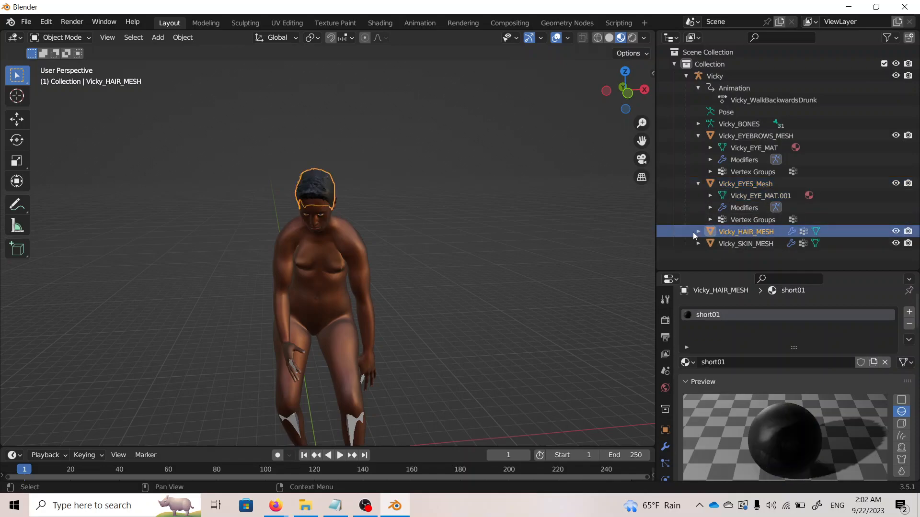
pyautogui.click(698, 231)
pyautogui.scroll(-1, 714, 233)
pyautogui.click(739, 222)
pyautogui.doubleClick(739, 222)
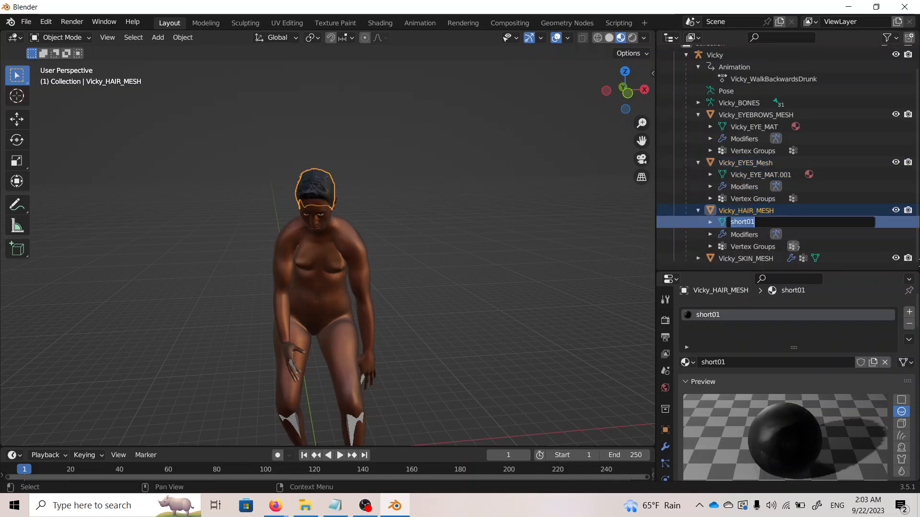
pyautogui.press('BackSpace')
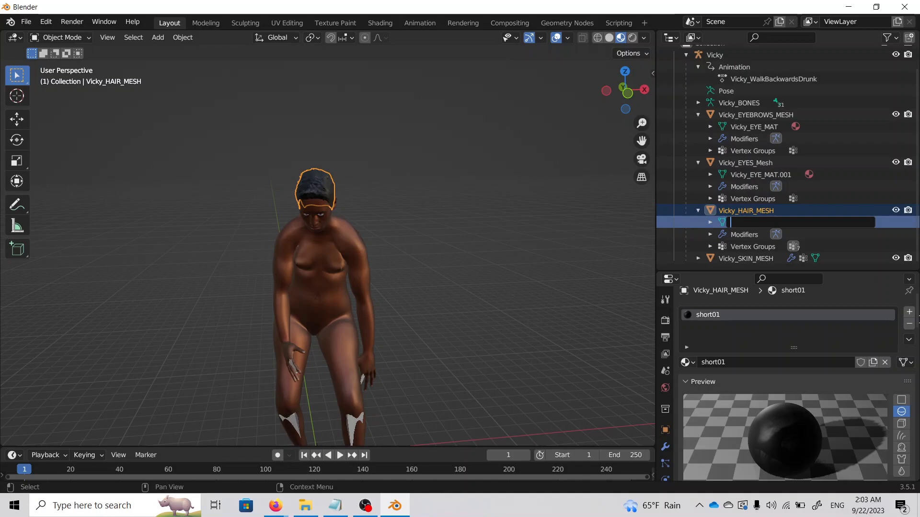
pyautogui.write('Vicky_HaIR_MAT')
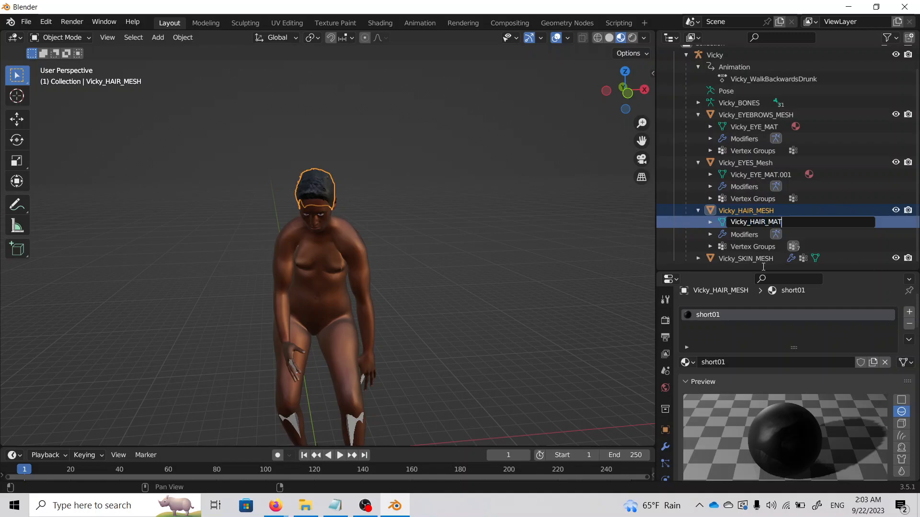
pyautogui.press('Return')
# Expand Vicky_SKIN_MESH and rename its practice_vicki mesh data to Vicky_SKIN_MAT.
pyautogui.click(698, 258)
pyautogui.scroll(-2, 703, 257)
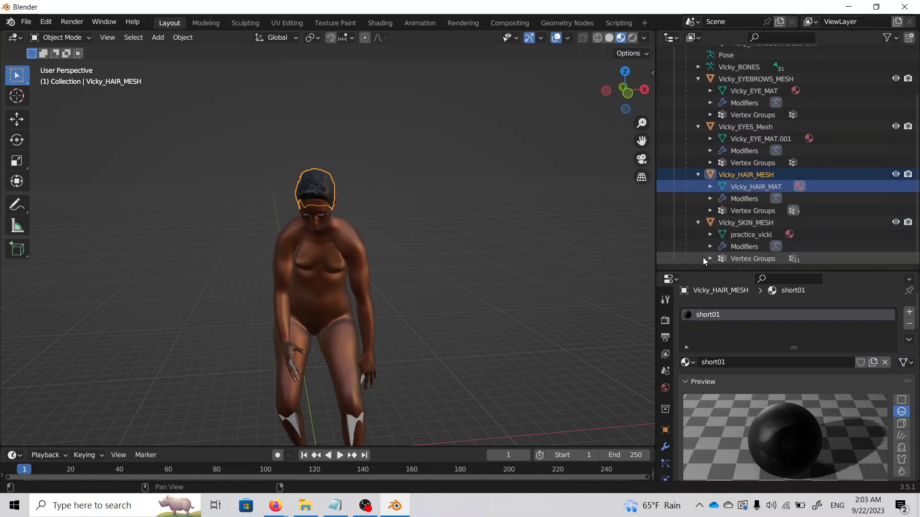
pyautogui.click(749, 235)
pyautogui.doubleClick(750, 235)
pyautogui.write('Vicky')
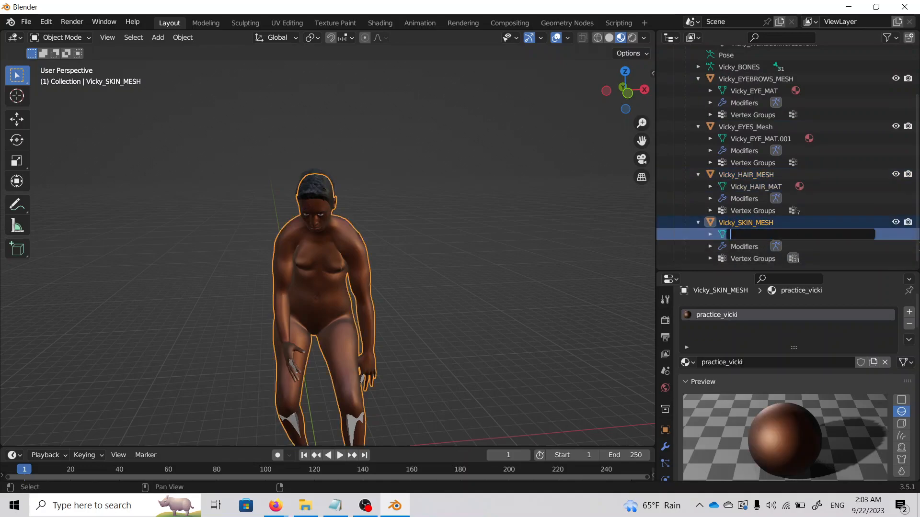
pyautogui.write('_SKIN_MAT')
pyautogui.press('Return')
pyautogui.scroll(3, 831, 196)
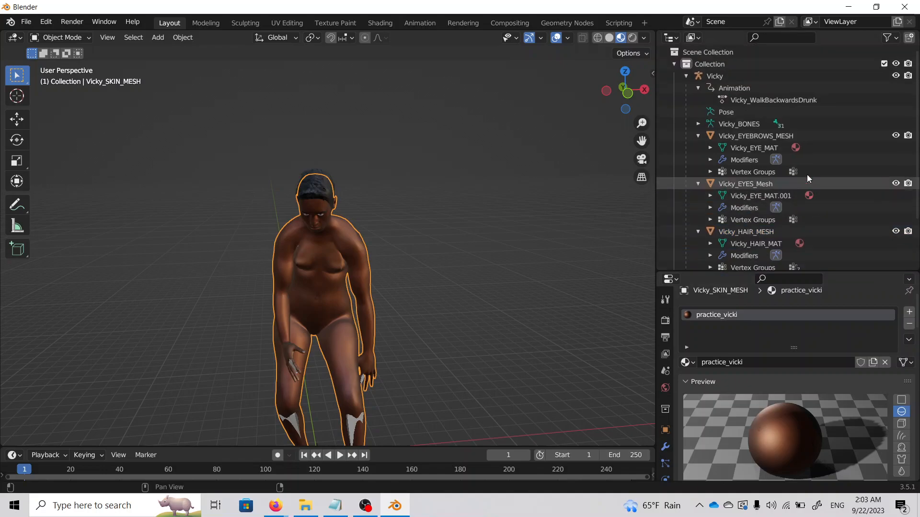
# Switch the outliner's display mode to list all data-blocks of the current file by type.
pyautogui.click(23, 26)
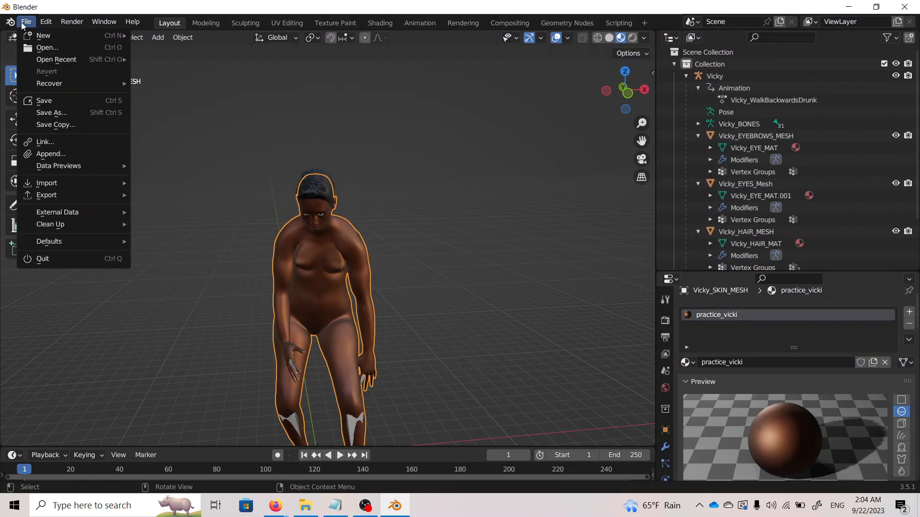
pyautogui.click(691, 38)
pyautogui.click(730, 90)
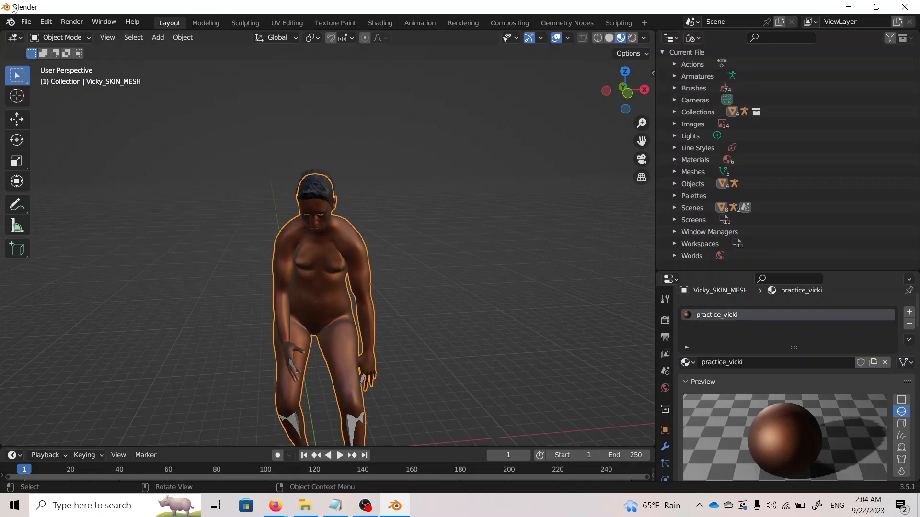
# Start an FBX export with the path mode set to Copy and textures embedded.
pyautogui.click(28, 23)
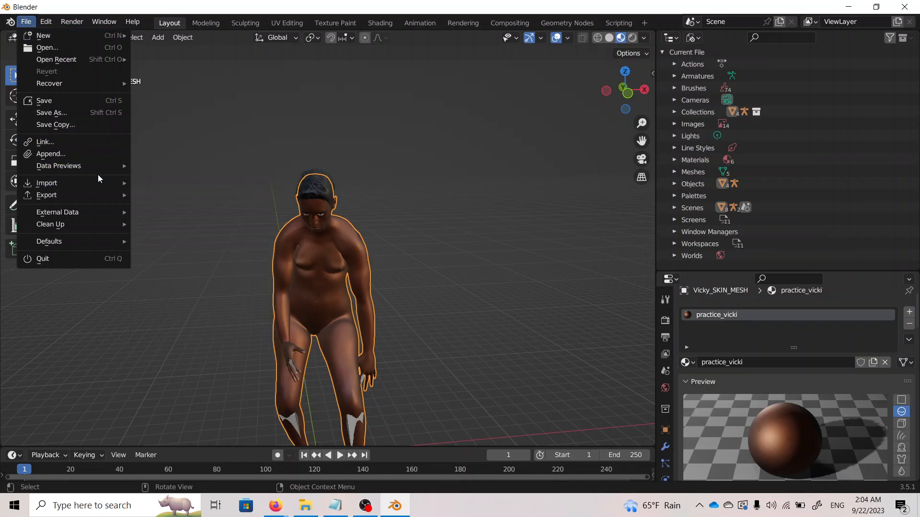
pyautogui.moveTo(99, 195)
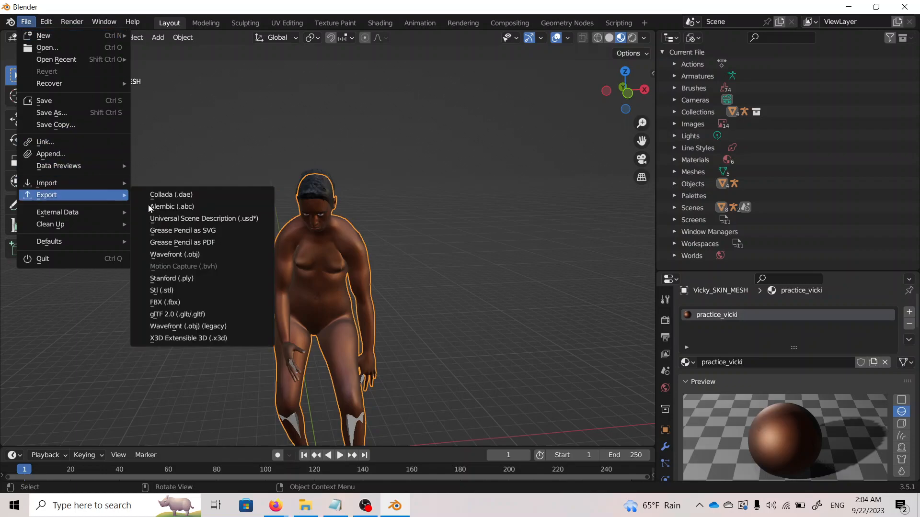
pyautogui.click(220, 301)
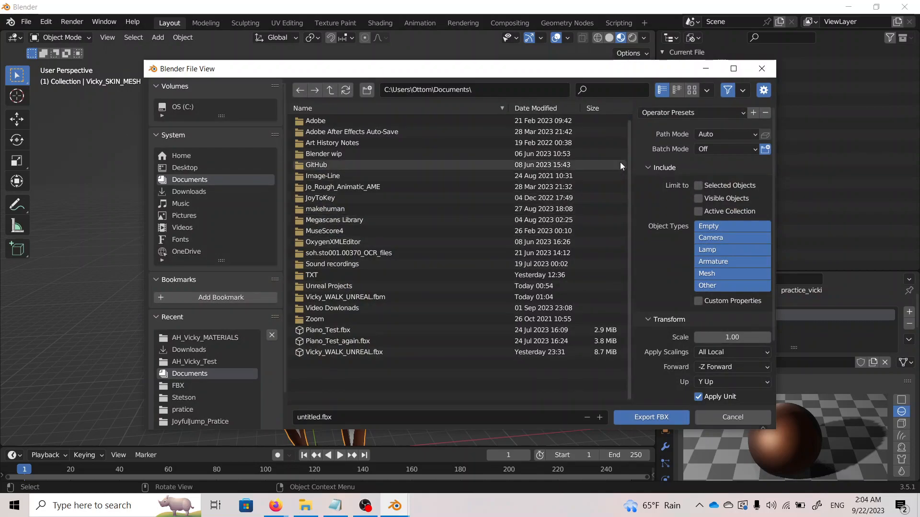
pyautogui.click(718, 135)
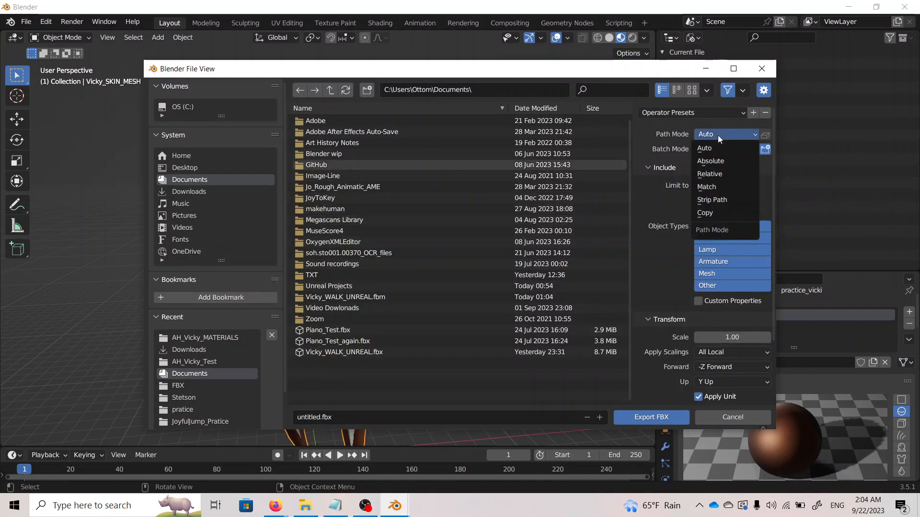
pyautogui.click(742, 212)
pyautogui.click(765, 134)
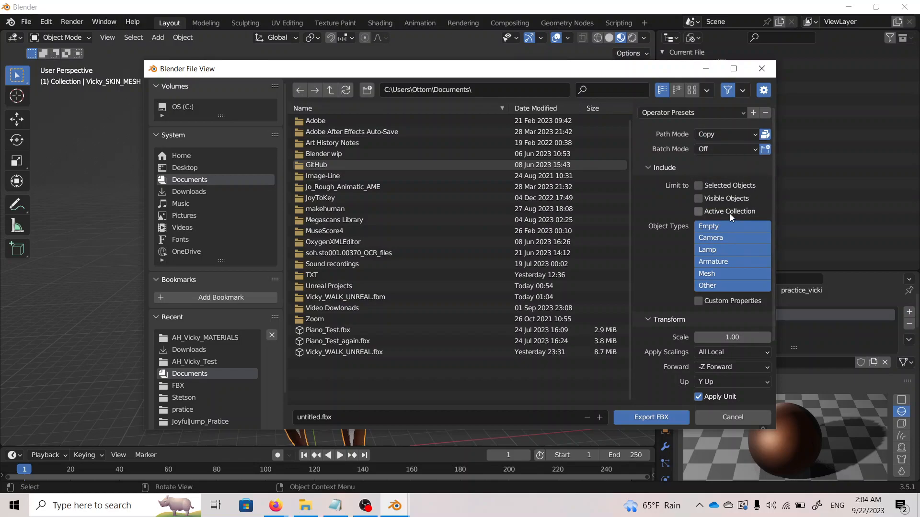
# Limit the exported object types to Armature and Mesh, excluding Empty, Camera, Lamp and Other.
pyautogui.click(739, 228)
pyautogui.click(743, 238)
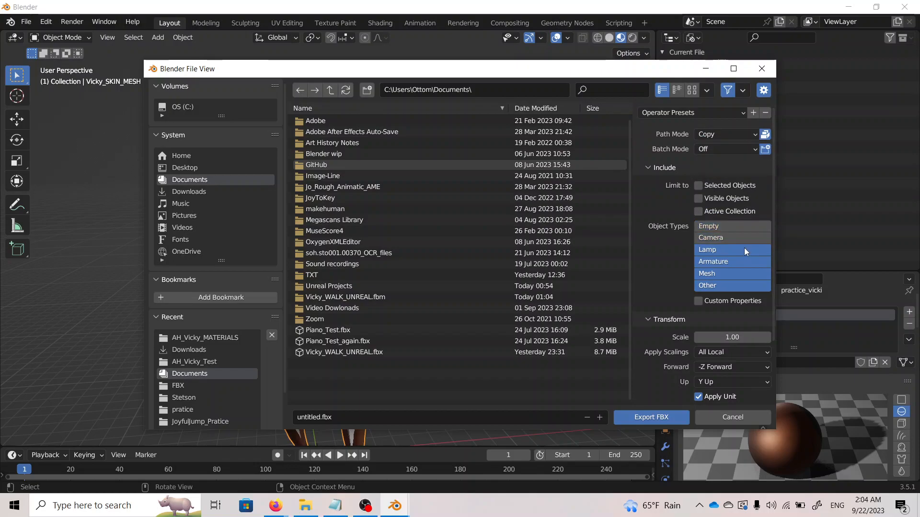
pyautogui.click(743, 249)
pyautogui.click(741, 284)
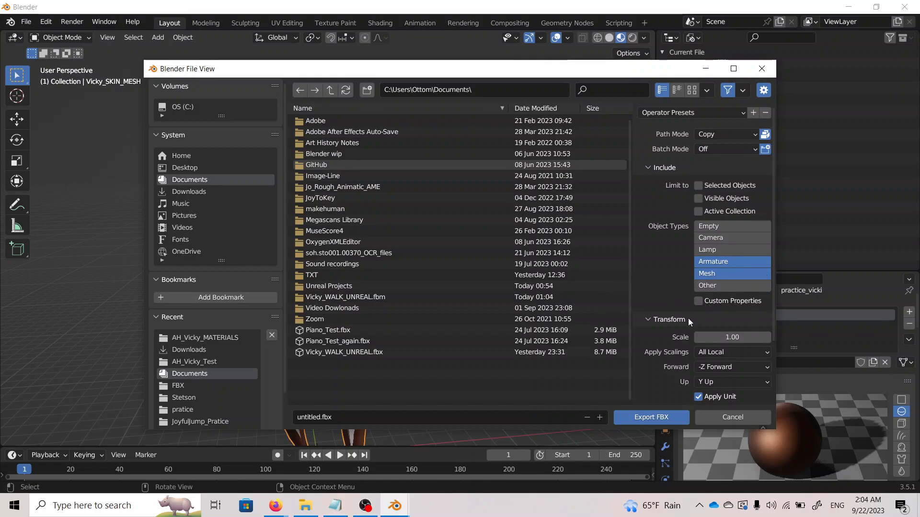
# Review the remaining FBX export settings and open the recent pratice folder as the export location.
pyautogui.scroll(-4, 688, 318)
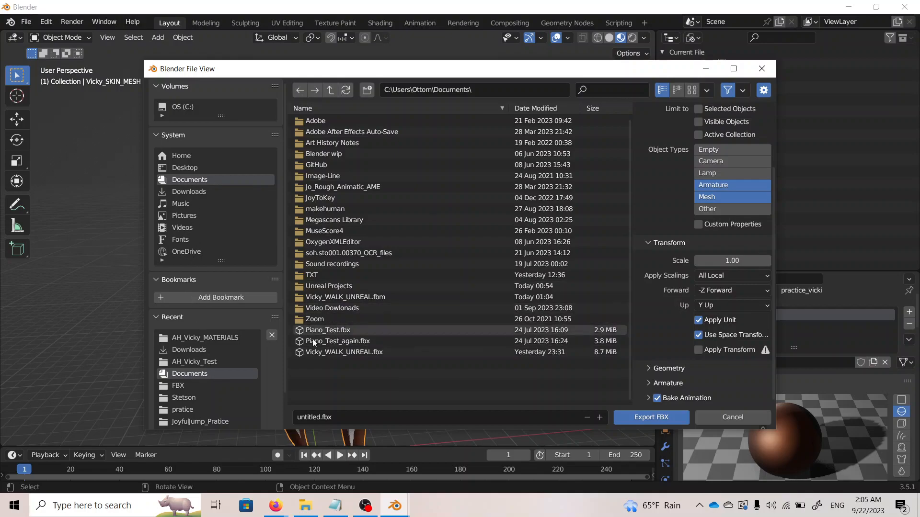
pyautogui.scroll(-2, 231, 363)
pyautogui.click(199, 372)
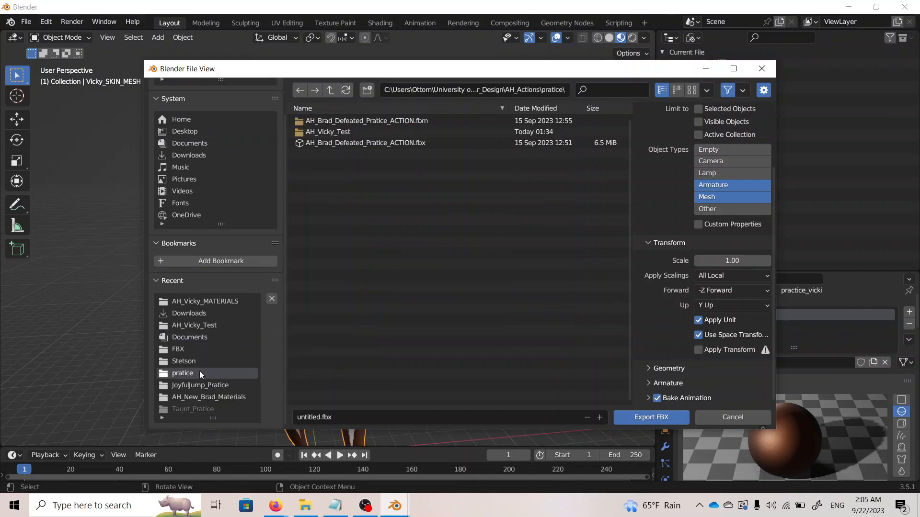
# Export the character into the AH_Vicky_Test folder as AH_Vicky_WalkBackwardsDrunk_ACTION.fbx.
pyautogui.click(327, 134)
pyautogui.click(328, 136)
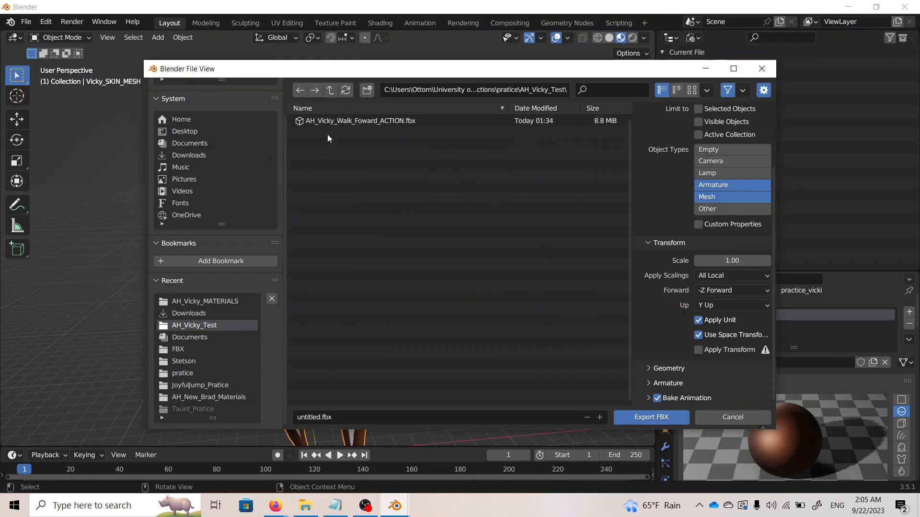
pyautogui.click(398, 419)
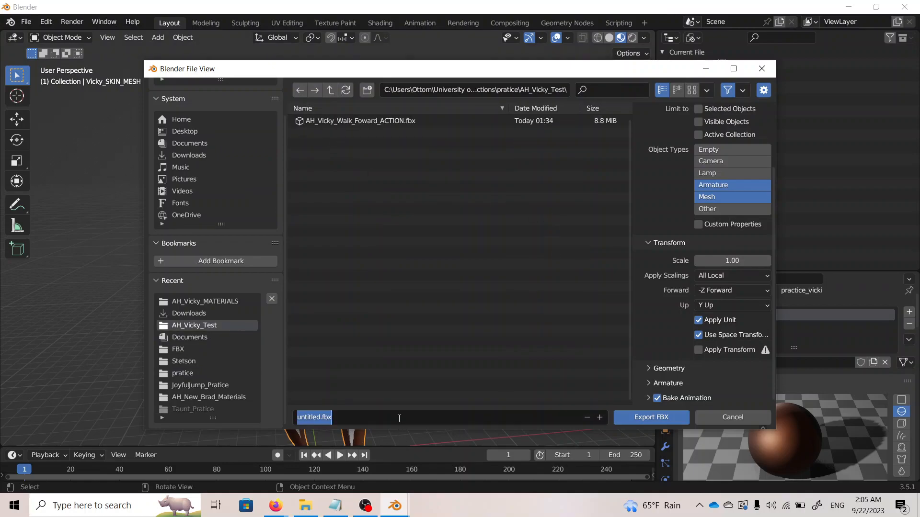
pyautogui.press('BackSpace')
pyautogui.write('A')
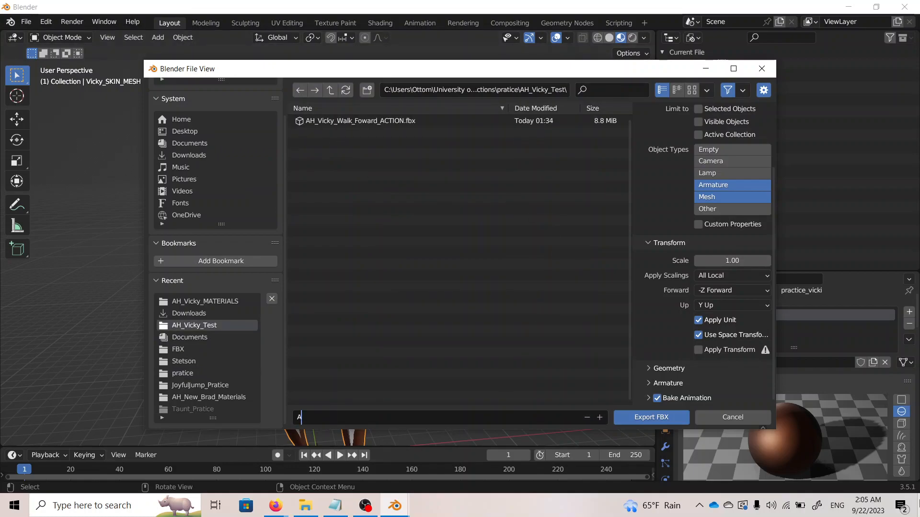
pyautogui.write('H_Vicky_WalkBackwar')
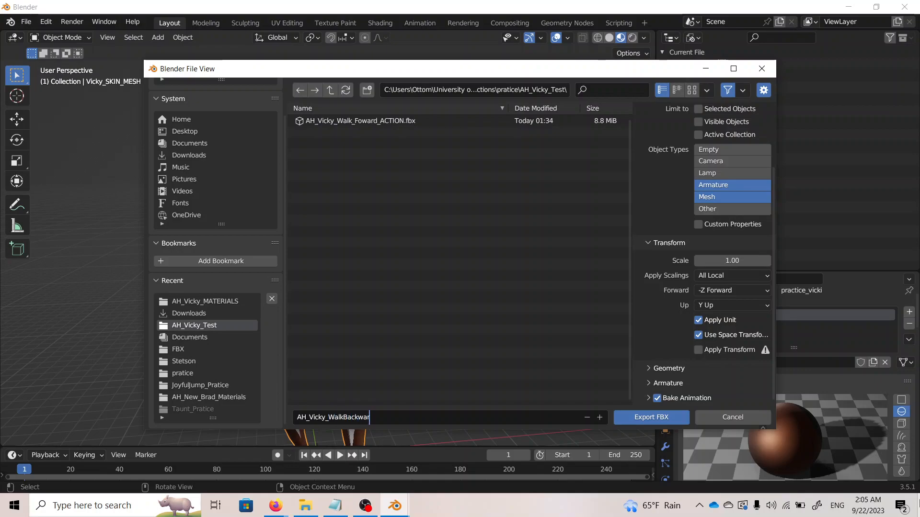
pyautogui.write('dsDrunk_ACTION.fbx')
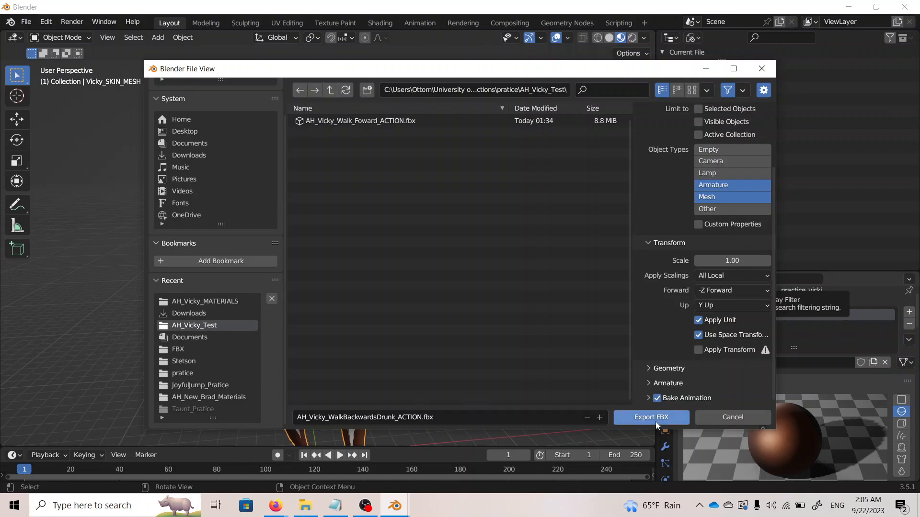
pyautogui.click(656, 421)
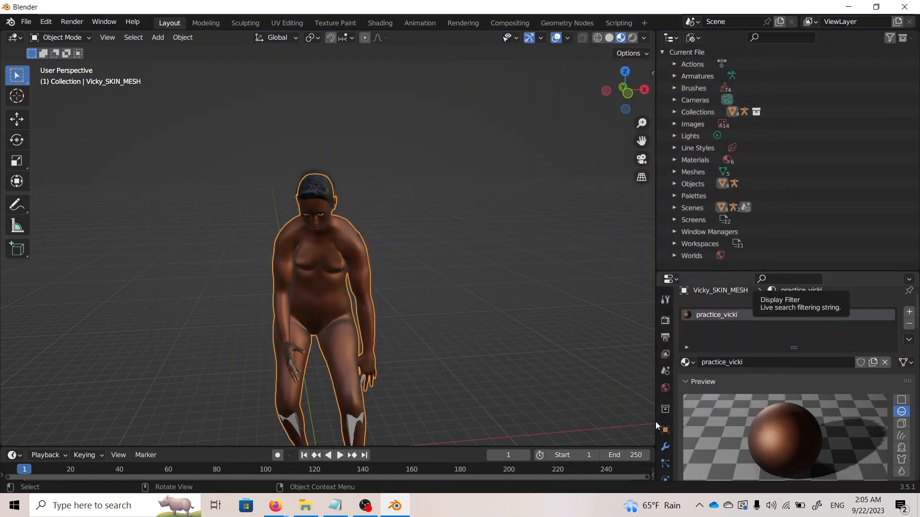
# Close Blender without saving the changes to untitled.blend.
pyautogui.click(905, 6)
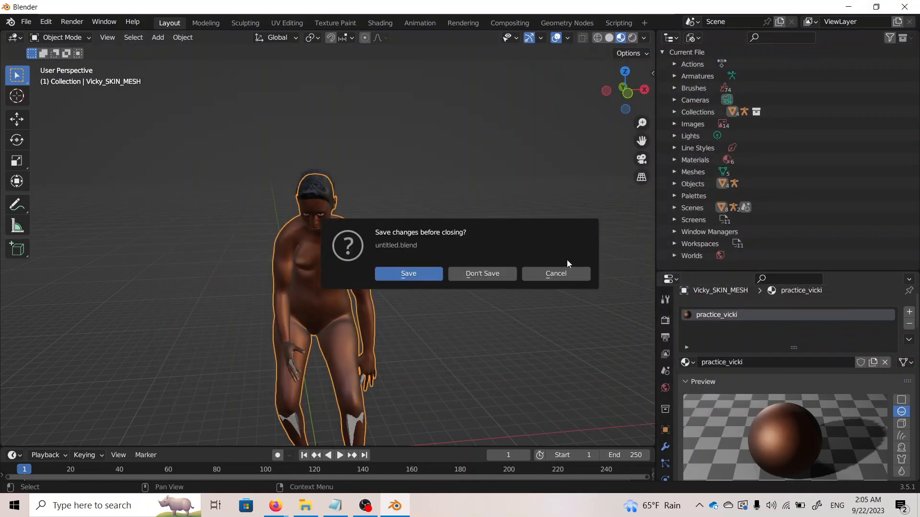
pyautogui.click(493, 274)
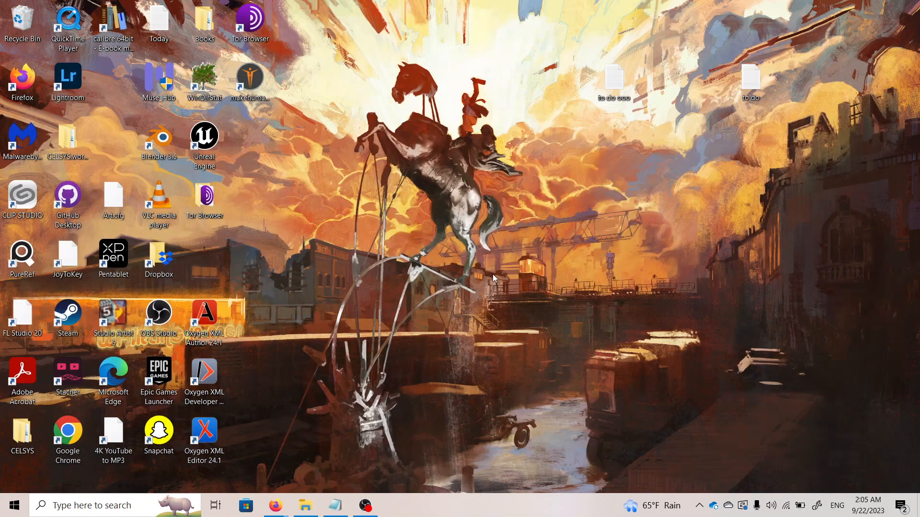